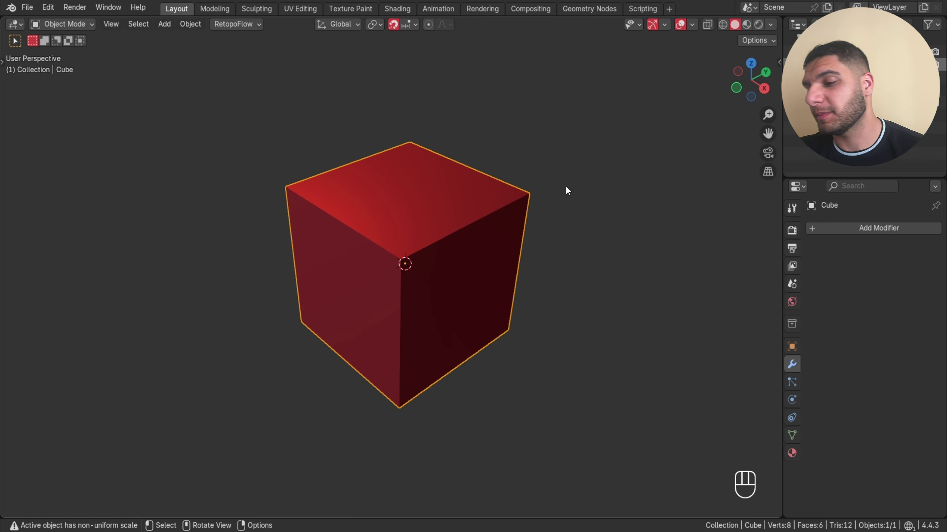
# Step: Try to bevel the cube's top edge on the +X side with a width of about 0.434 m
pyautogui.press('Tab')
pyautogui.press('ctrl')
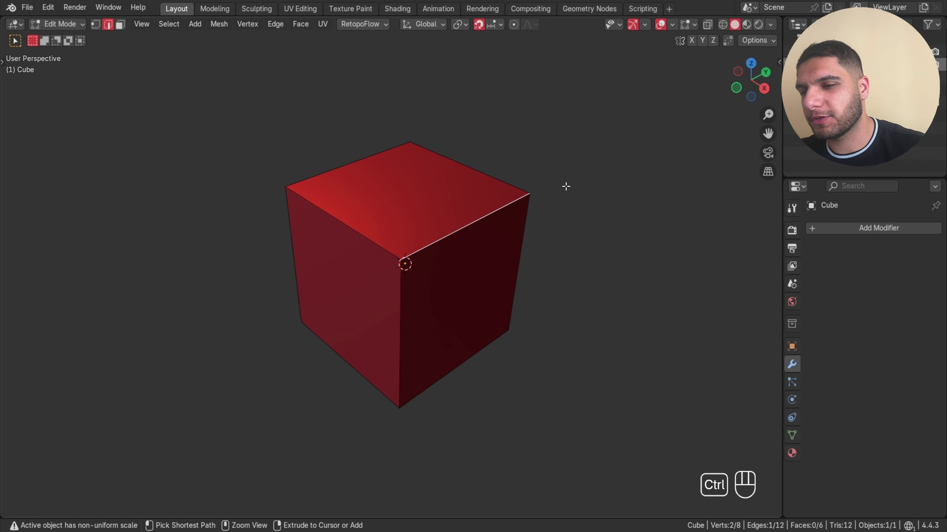
pyautogui.hotkey('ctrl', 'b')
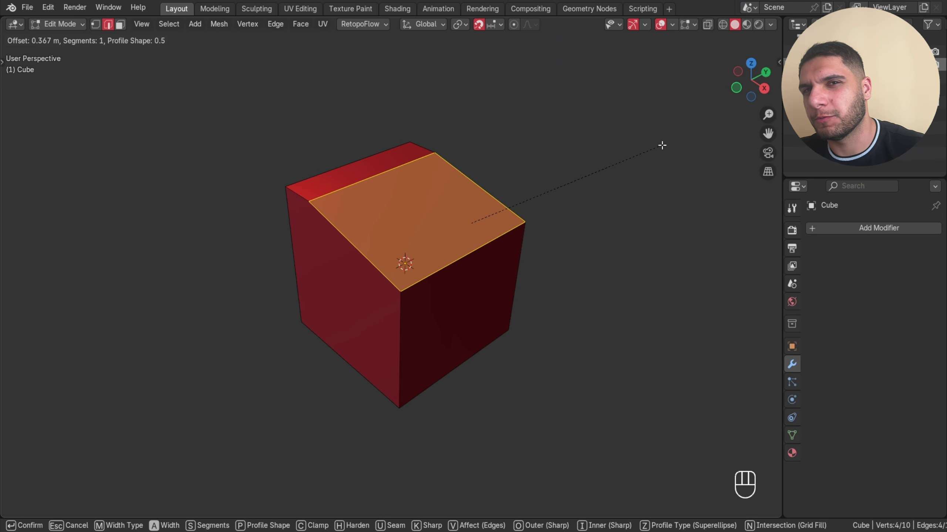
pyautogui.click(677, 129)
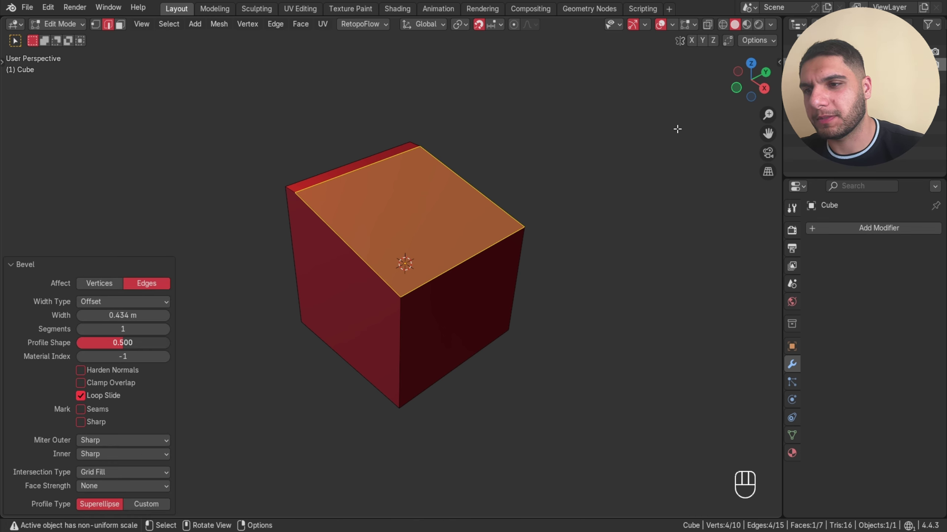
pyautogui.hotkey('ctrl', 'z')
# Step: Return to Object Mode and check the cube's scale values on each axis
pyautogui.press('Tab')
pyautogui.press('n')
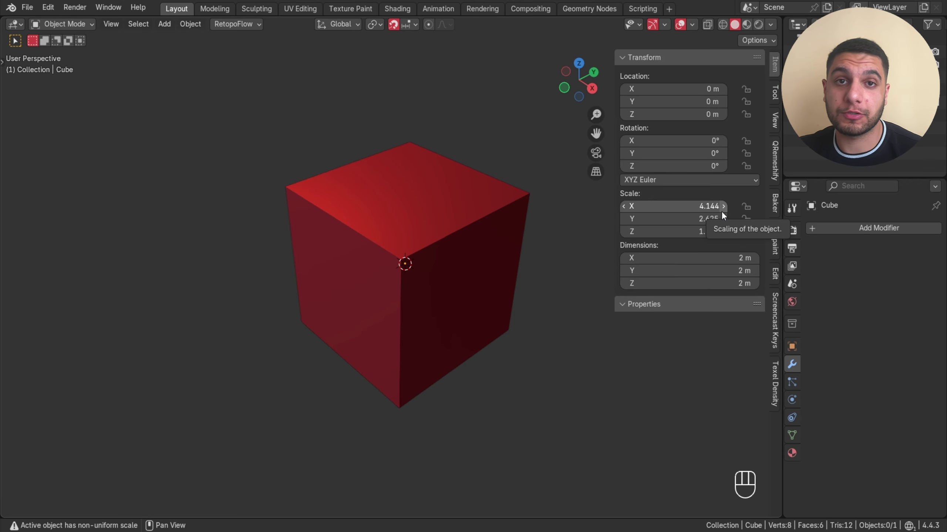
pyautogui.press('n')
# Step: Scale the cube by about 3.069 along X and Y only in Object Mode and show its transform values
pyautogui.scroll(-3, 460, 235)
pyautogui.click(460, 236)
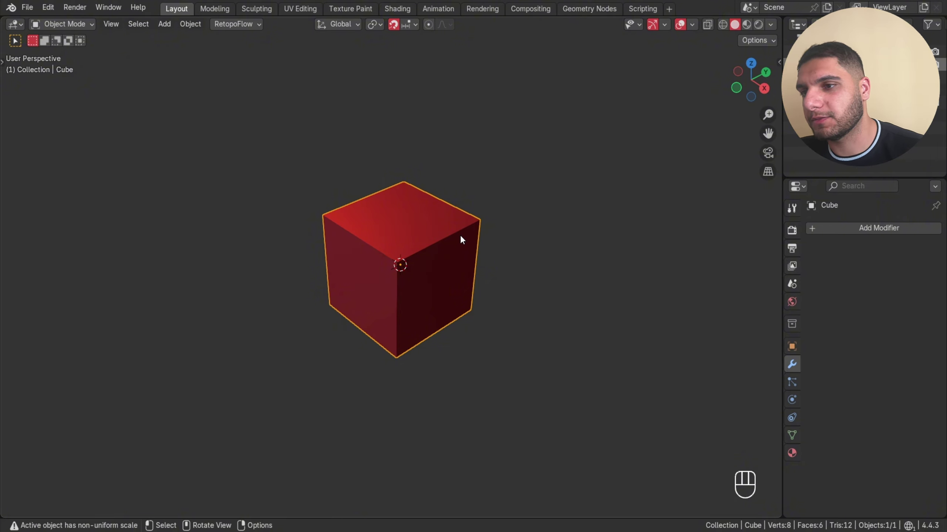
pyautogui.press('s')
pyautogui.hotkey('shift', 'z')
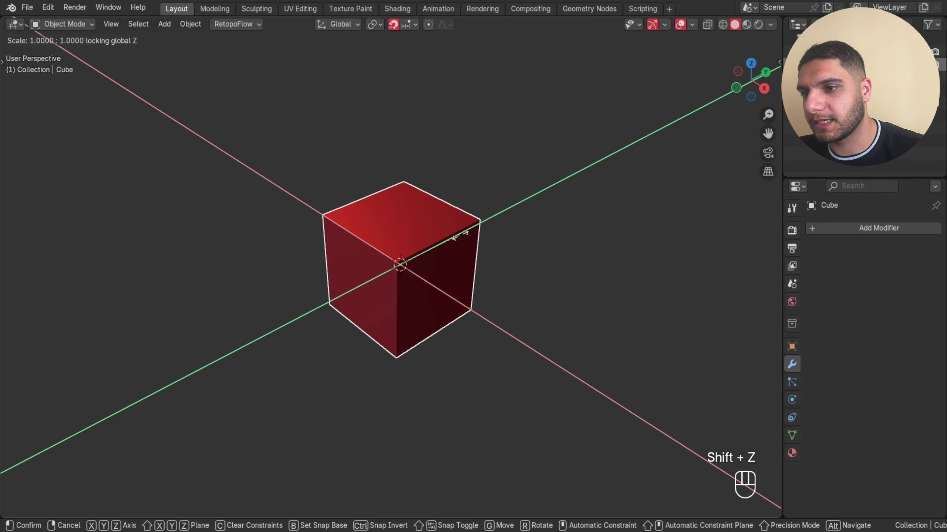
pyautogui.click(598, 218)
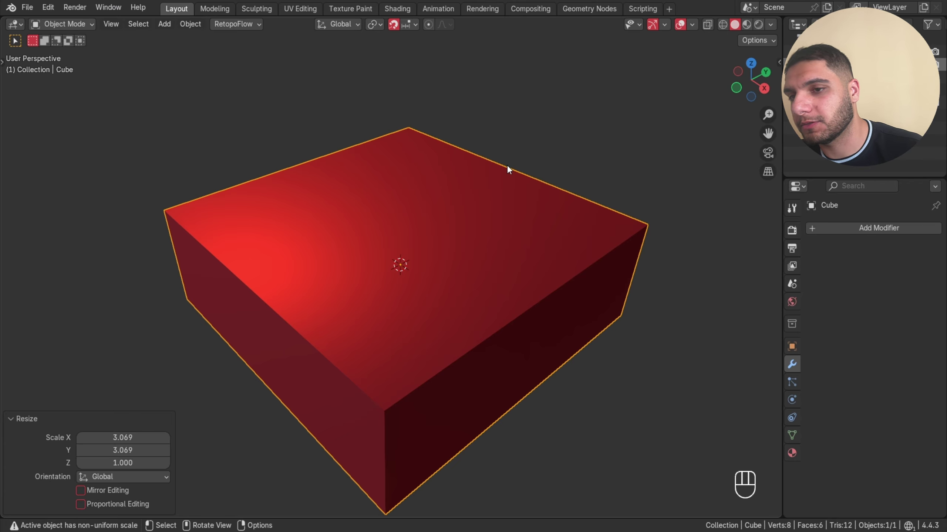
pyautogui.press('n')
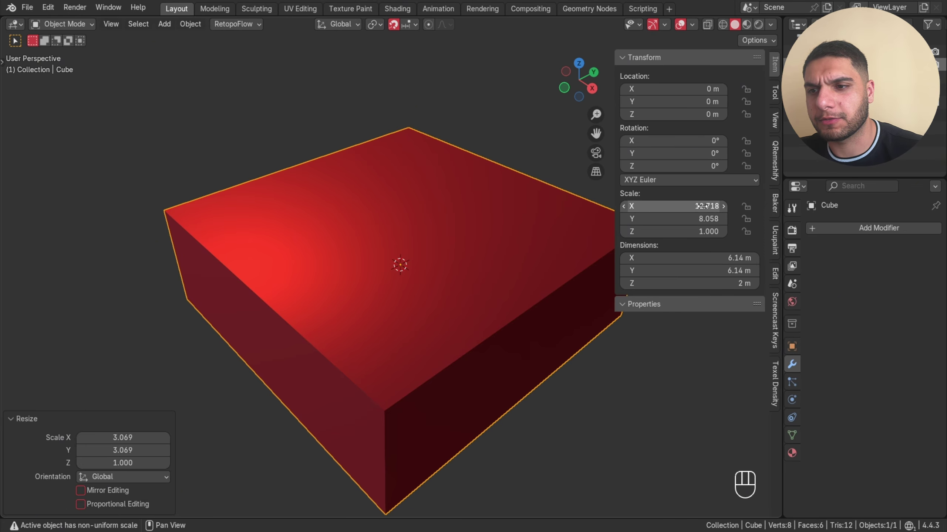
# Step: Scale the cube's entire mesh up uniformly in Edit Mode, finishing in Object Mode
pyautogui.press('Tab')
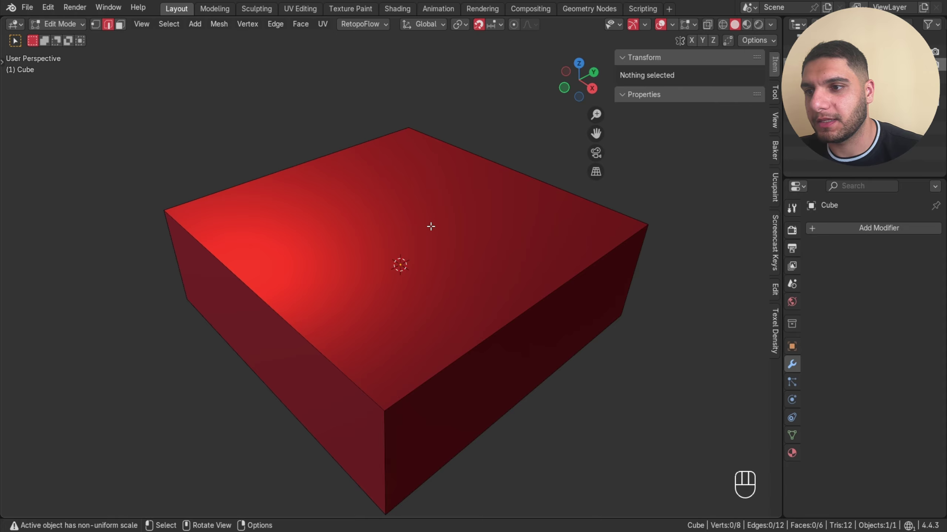
pyautogui.press('a')
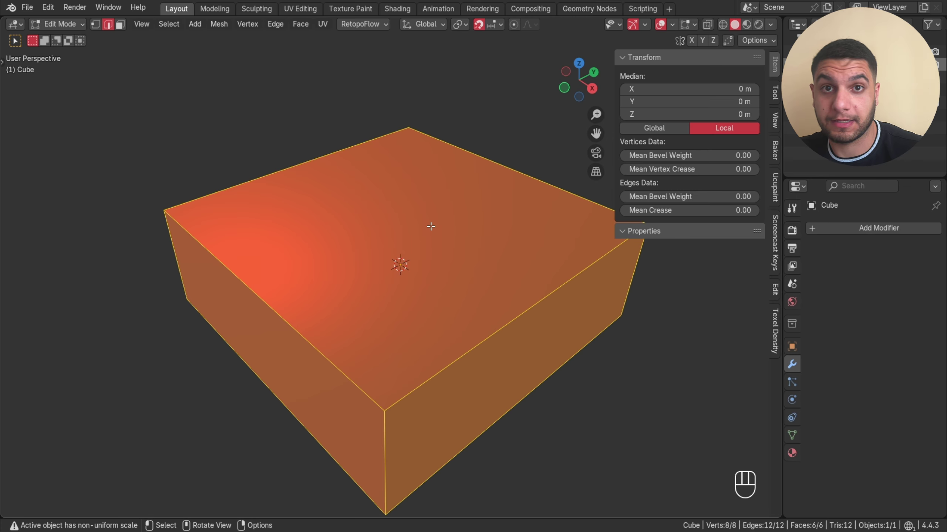
pyautogui.press('s')
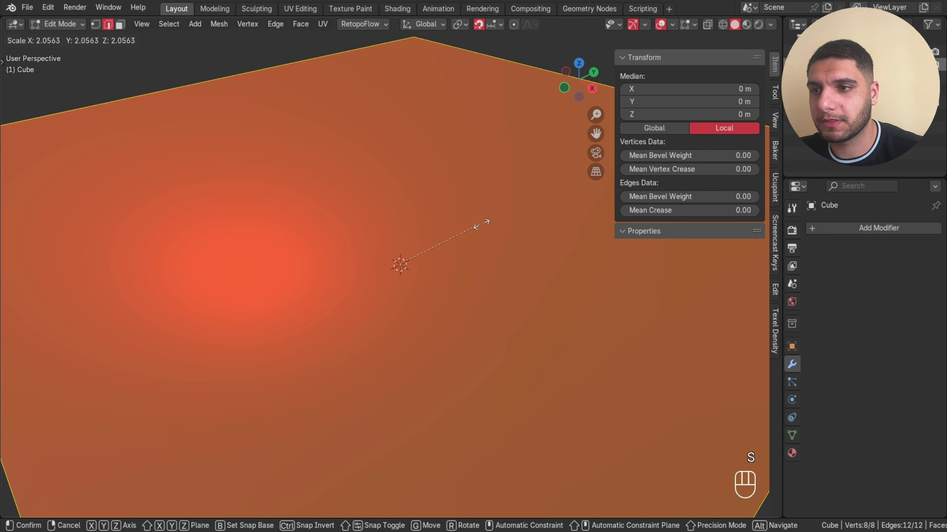
pyautogui.click(546, 209)
pyautogui.press('Tab')
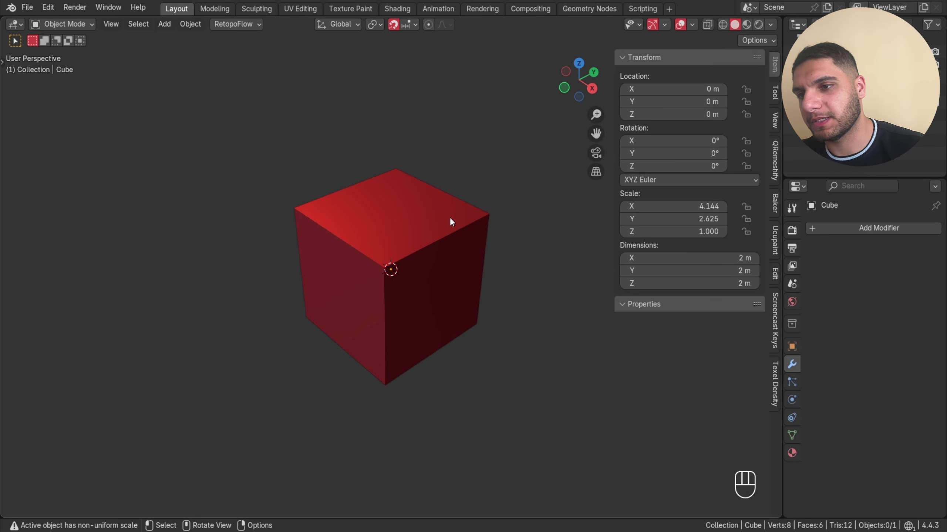
# Step: Apply the cube's scale in Object Mode
pyautogui.click(451, 218)
pyautogui.press('ctrl')
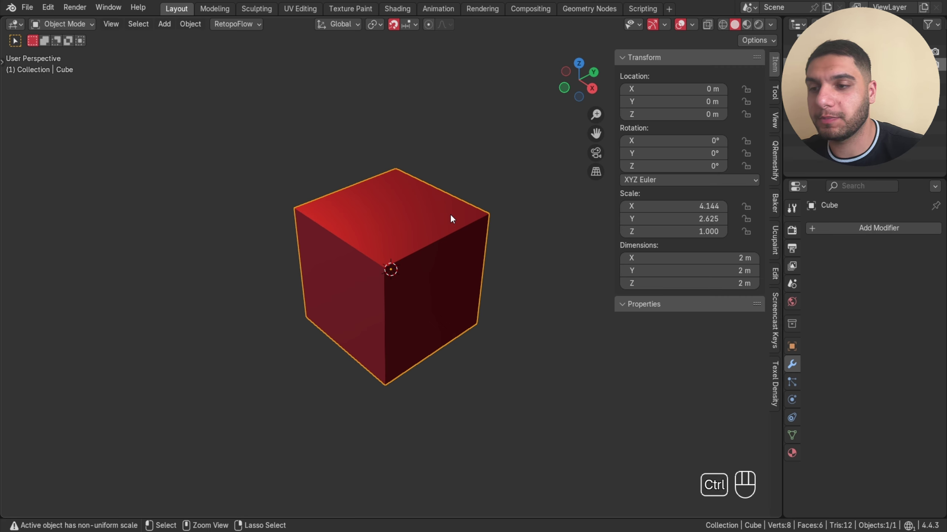
pyautogui.hotkey('ctrl', 'a')
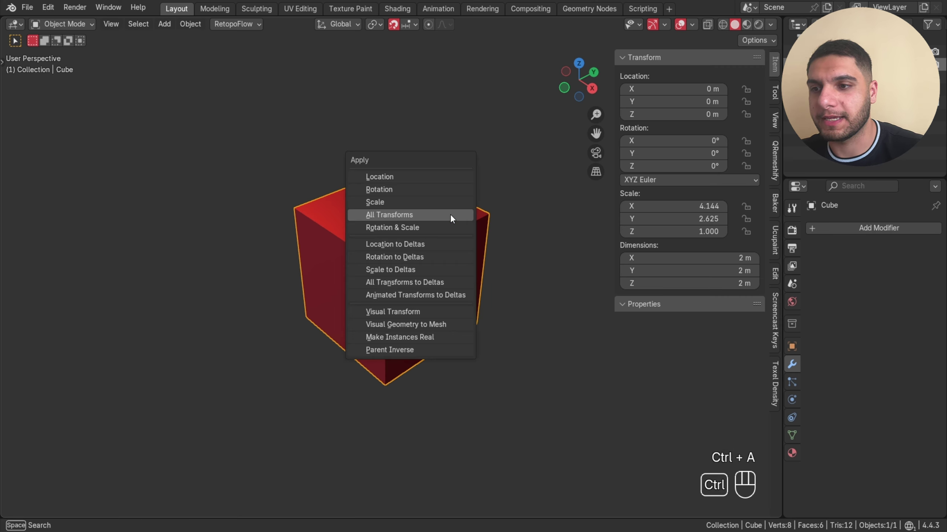
pyautogui.click(420, 202)
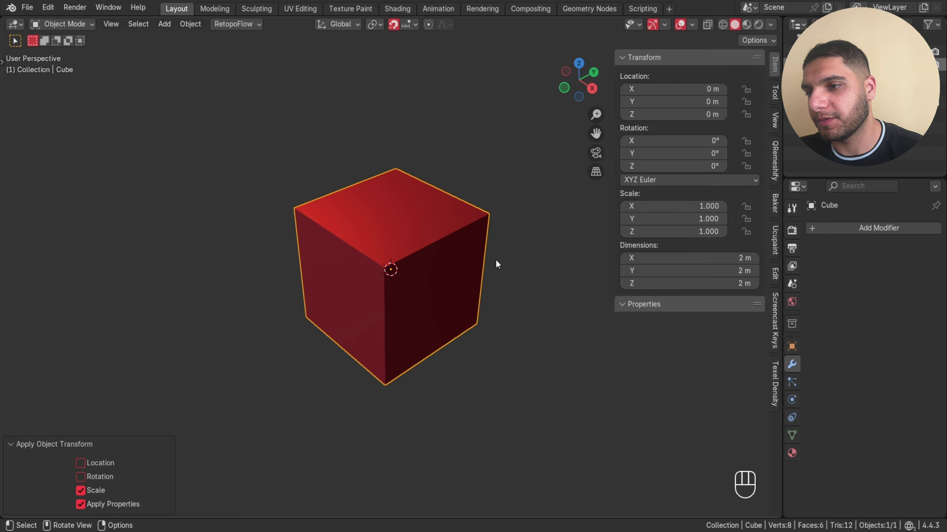
# Step: Bevel the cube's top edge on the +X side with 3 segments and an offset of about 1.33 m
pyautogui.press('Tab')
pyautogui.scroll(3, 481, 271)
pyautogui.click(431, 250)
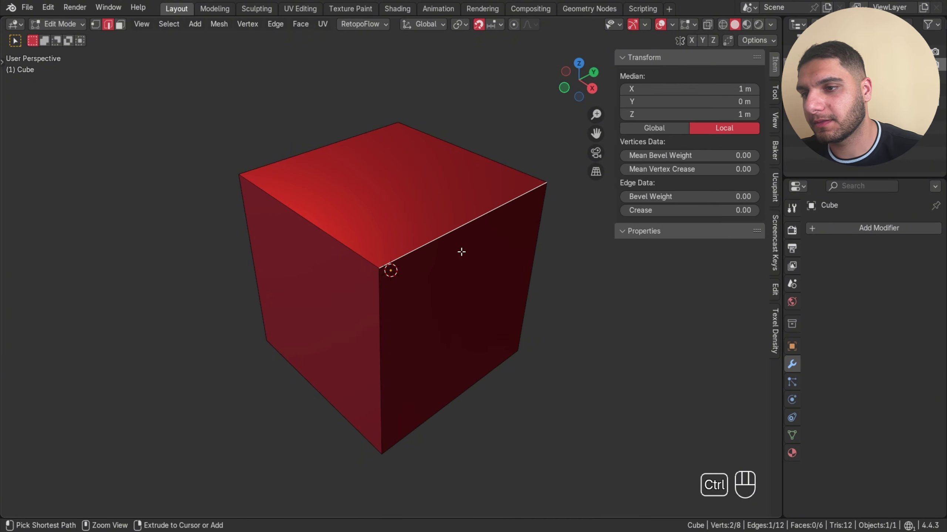
pyautogui.hotkey('ctrl', 'b')
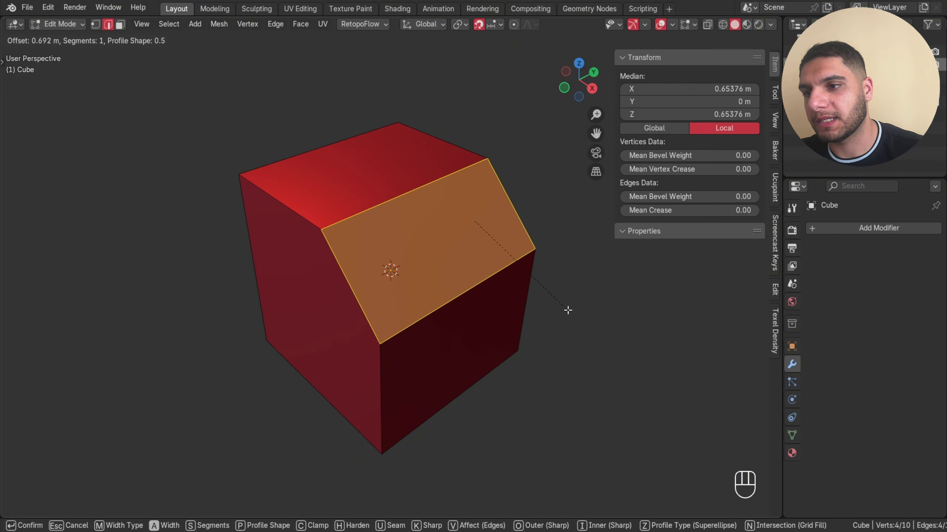
pyautogui.scroll(2, 536, 306)
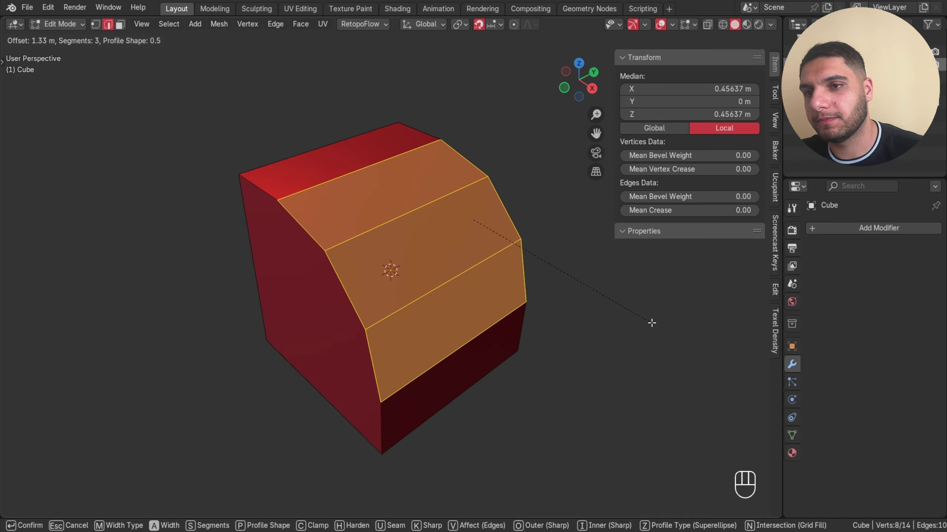
pyautogui.scroll(-1, 567, 344)
pyautogui.scroll(1, 672, 342)
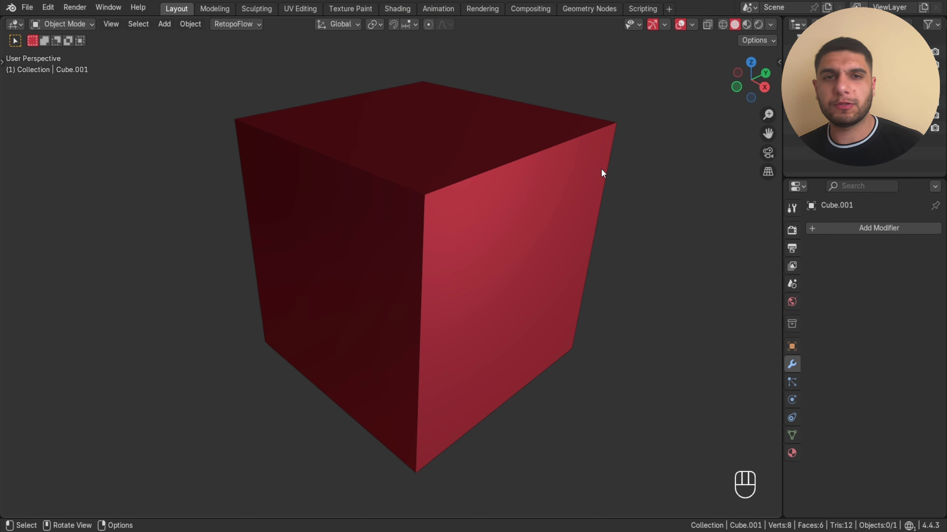
# Step: Add a new cube mesh beside the existing dark-shaded cube and leave both deselected
pyautogui.scroll(-3, 600, 168)
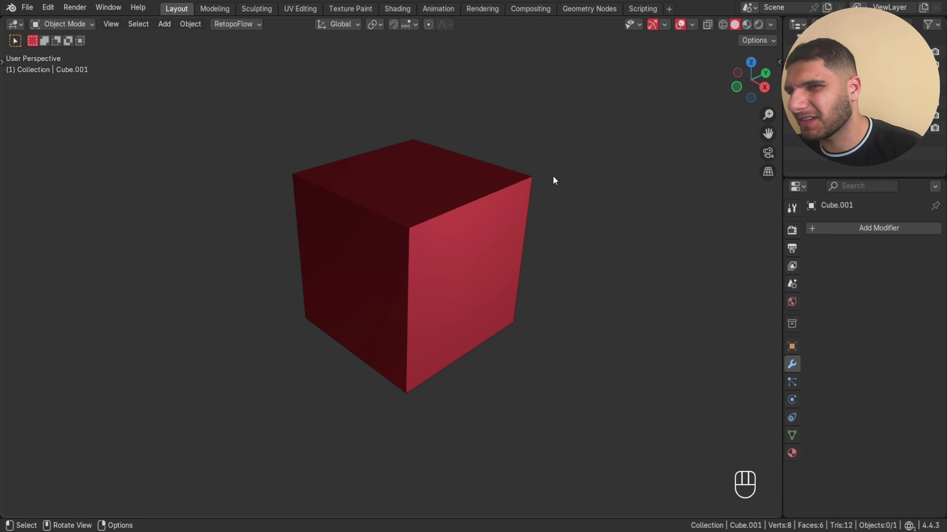
pyautogui.scroll(-2, 553, 178)
pyautogui.hotkey('shift', 'a')
pyautogui.moveTo(554, 178)
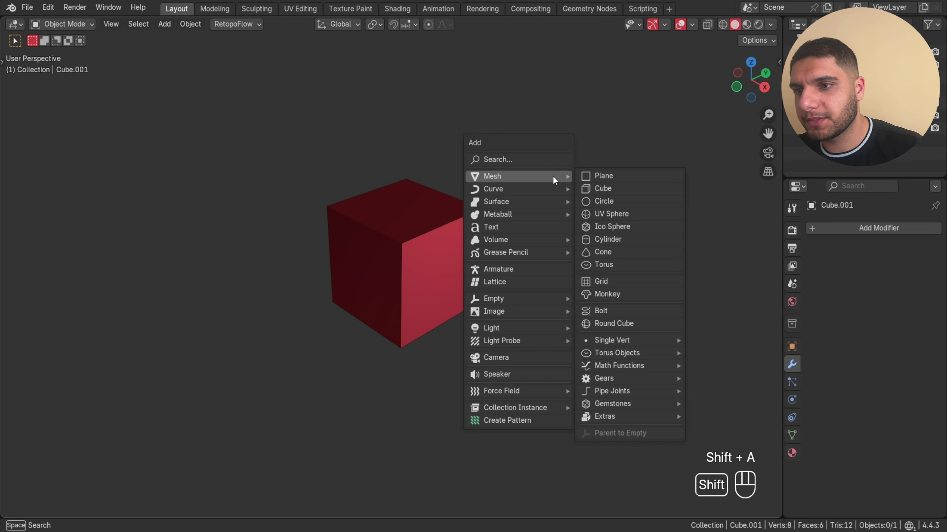
pyautogui.click(607, 188)
pyautogui.click(498, 203)
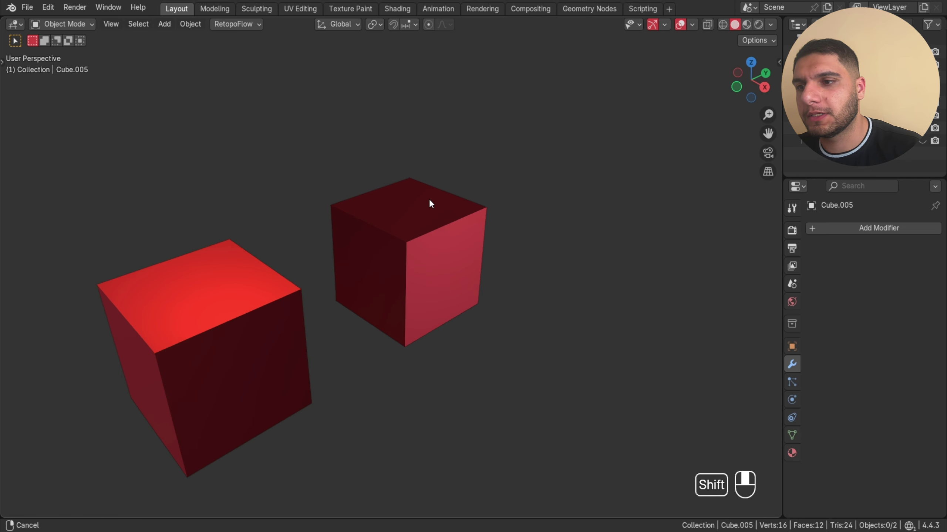
pyautogui.keyDown('shift'); pyautogui.moveTo(429, 202); pyautogui.dragTo(485, 181, button='middle'); pyautogui.keyUp('shift')
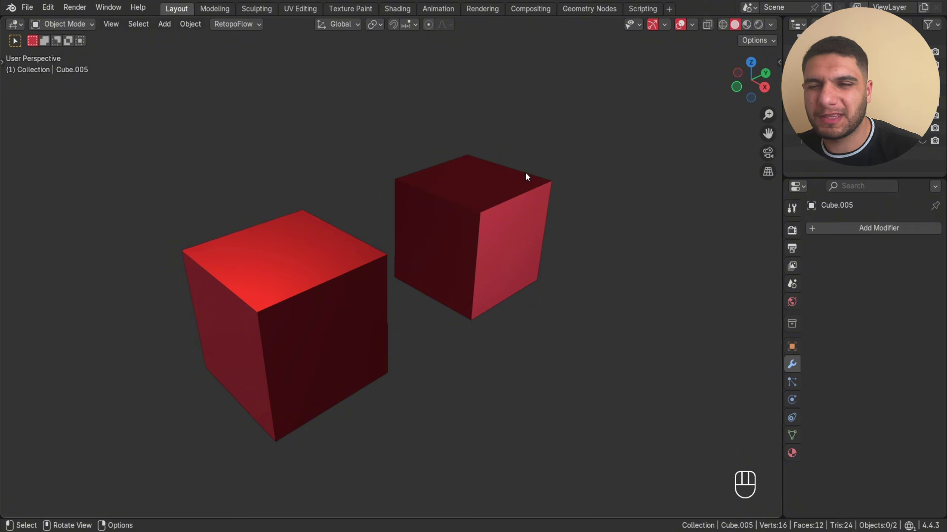
# Step: Select both cubes, with the newly added one active, and open them together in Edit Mode
pyautogui.moveTo(525, 172); pyautogui.dragTo(447, 196, button='middle')
pyautogui.scroll(4, 503, 184)
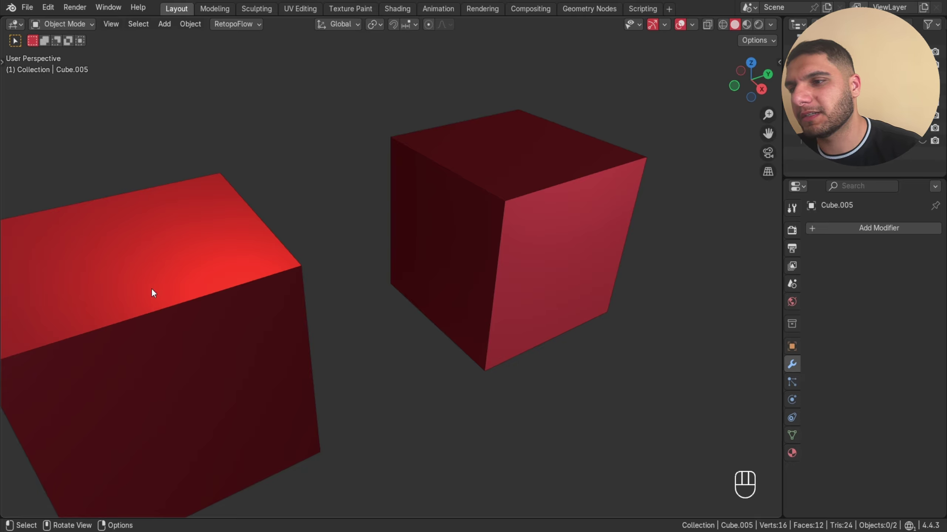
pyautogui.moveTo(153, 292); pyautogui.dragTo(399, 211, button='middle')
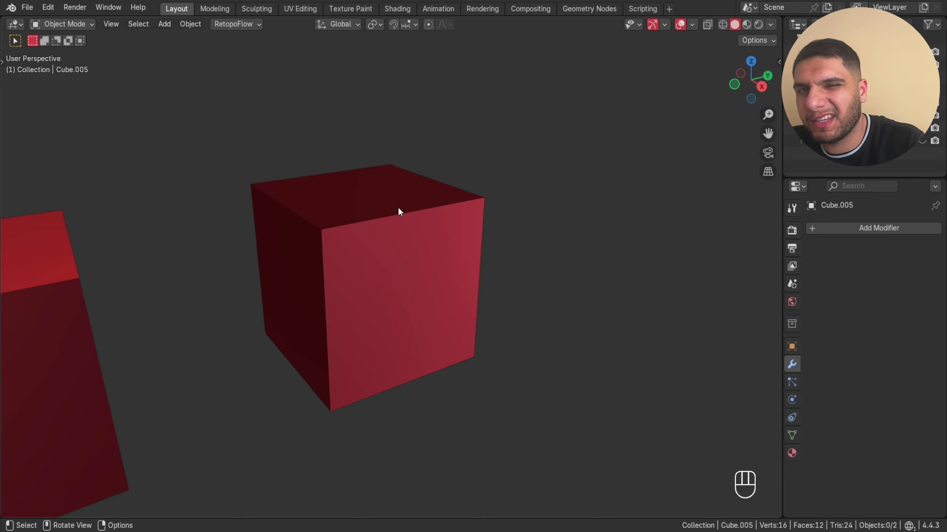
pyautogui.click(397, 228)
pyautogui.keyDown('shift'); pyautogui.click(87, 312); pyautogui.keyUp('shift')
pyautogui.keyDown('shift'); pyautogui.moveTo(176, 270); pyautogui.dragTo(293, 231, button='middle'); pyautogui.keyUp('shift')
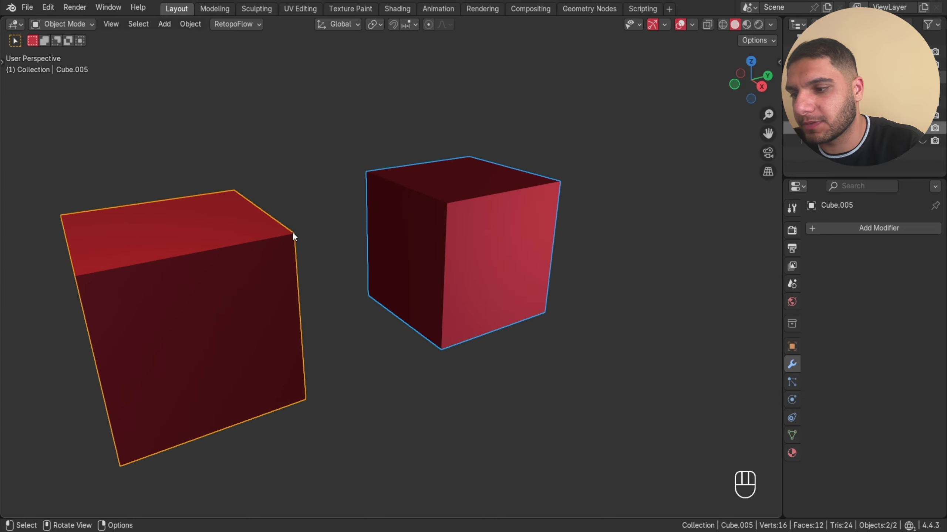
pyautogui.press('Tab')
# Step: Clear the mesh selection and display the split normals on both cubes
pyautogui.click(642, 132)
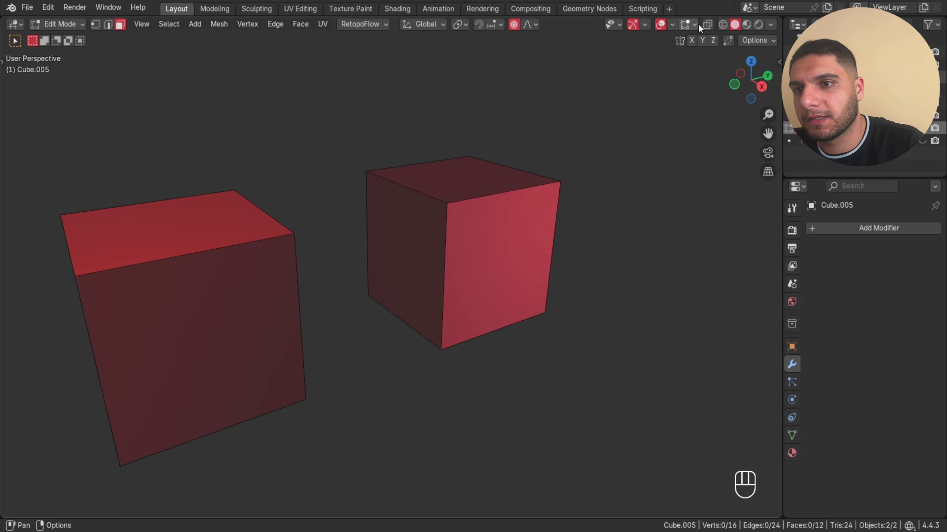
pyautogui.click(698, 24)
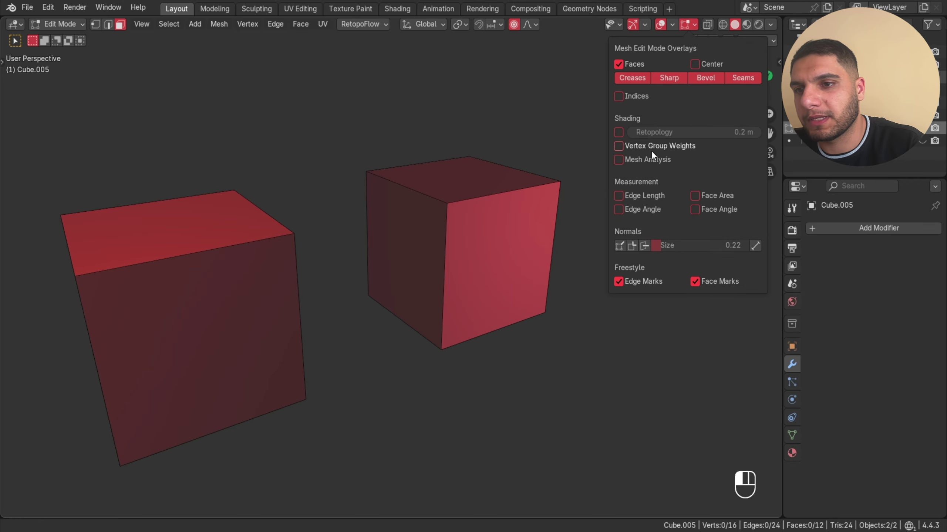
pyautogui.click(631, 246)
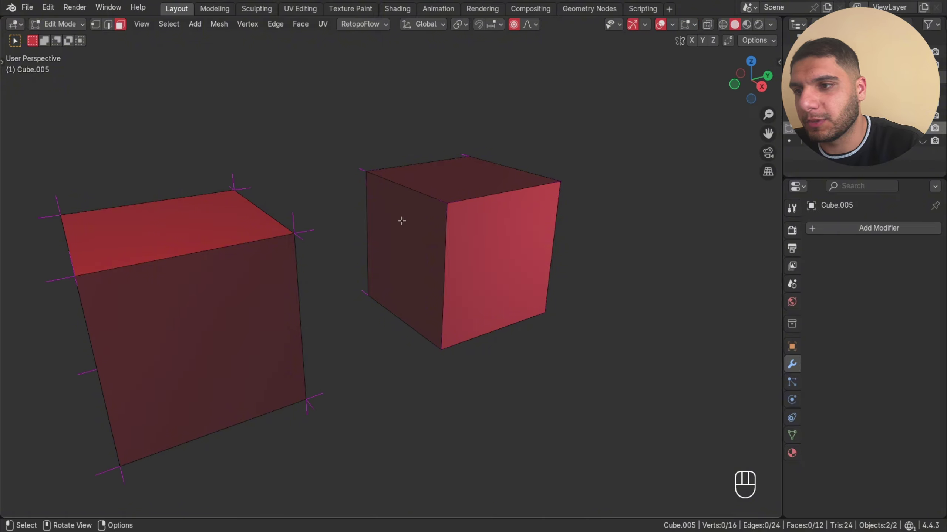
pyautogui.keyDown('shift'); pyautogui.moveTo(401, 220); pyautogui.dragTo(412, 186, button='middle'); pyautogui.keyUp('shift')
pyautogui.scroll(3, 144, 220)
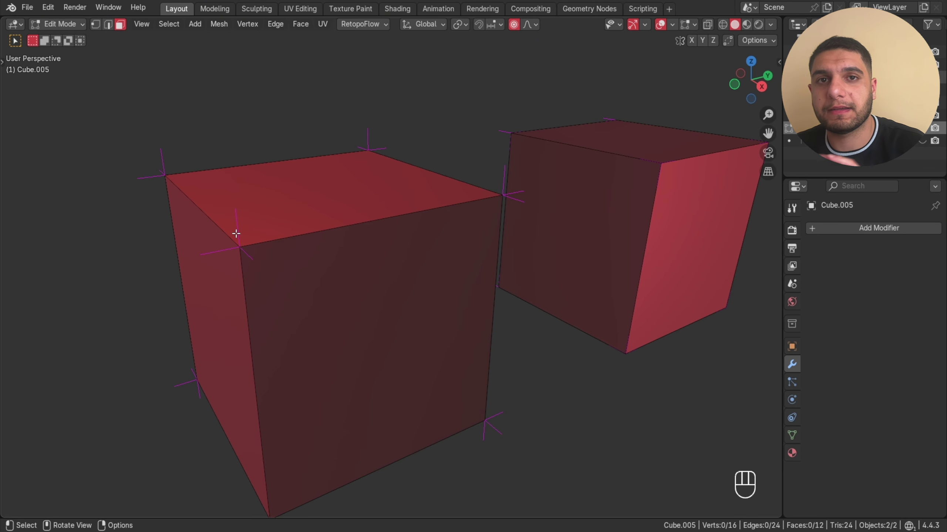
# Step: Delete the bright front face of the older cube and inspect the normals inside it
pyautogui.moveTo(549, 211); pyautogui.dragTo(395, 250, button='middle')
pyautogui.scroll(3, 353, 252)
pyautogui.scroll(2, 299, 232)
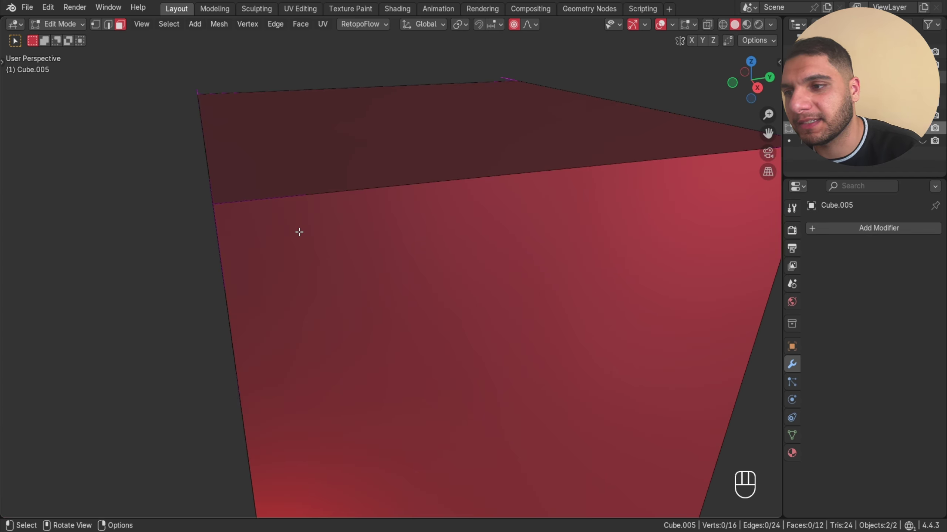
pyautogui.scroll(-3, 299, 232)
pyautogui.click(346, 261)
pyautogui.press('x')
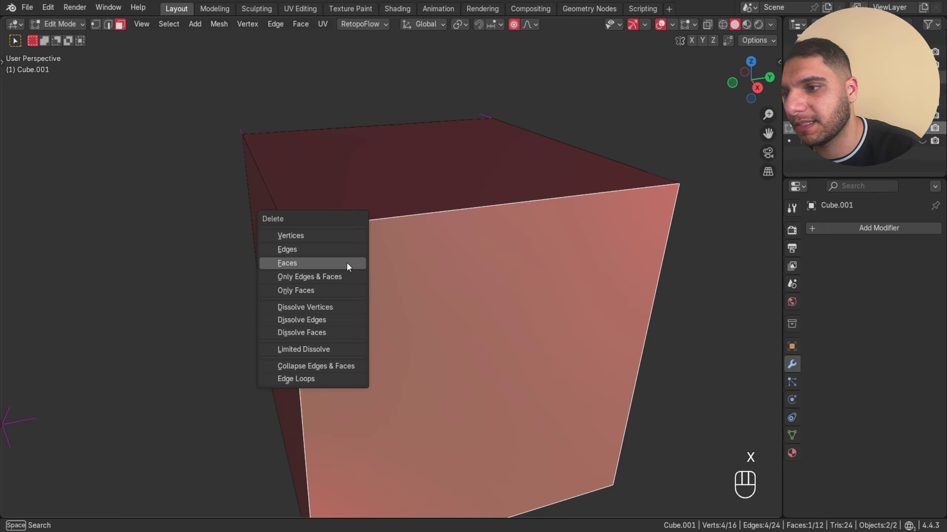
pyautogui.click(346, 261)
pyautogui.keyDown('shift'); pyautogui.moveTo(315, 262); pyautogui.dragTo(296, 264, button='middle'); pyautogui.keyUp('shift')
pyautogui.scroll(2, 306, 195)
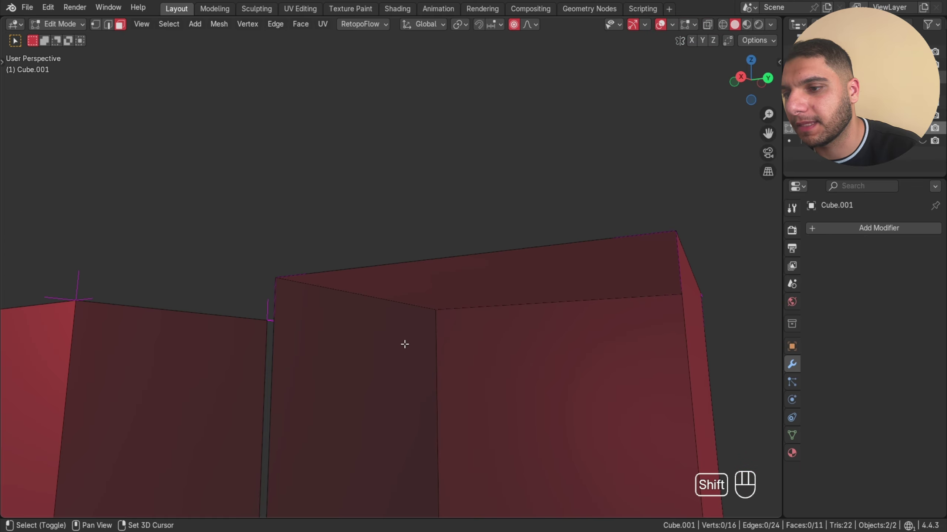
pyautogui.keyDown('shift'); pyautogui.moveTo(405, 344); pyautogui.dragTo(440, 223, button='middle'); pyautogui.keyUp('shift')
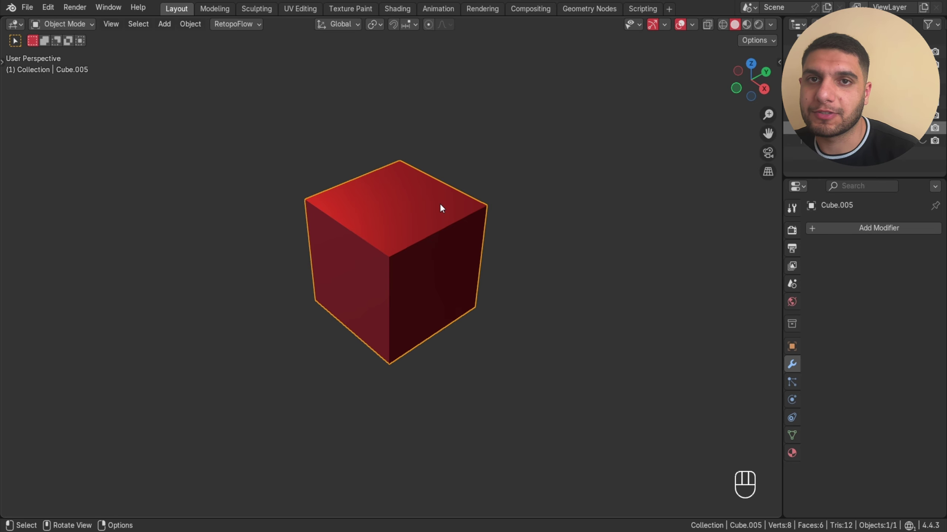
# Step: Turn off proportional editing in Edit Mode, scale the whole cube mesh along X past zero to a negative factor, and deselect it
pyautogui.press('Tab')
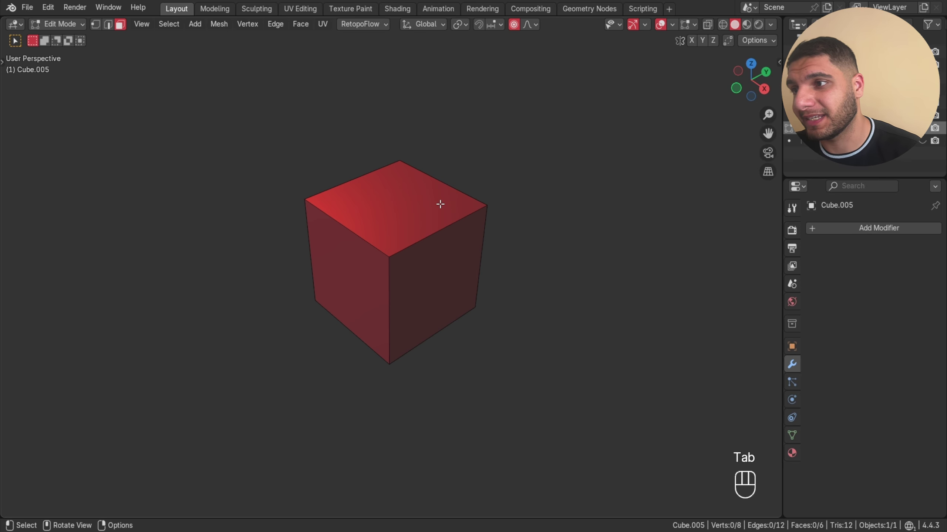
pyautogui.press('a')
pyautogui.press('o')
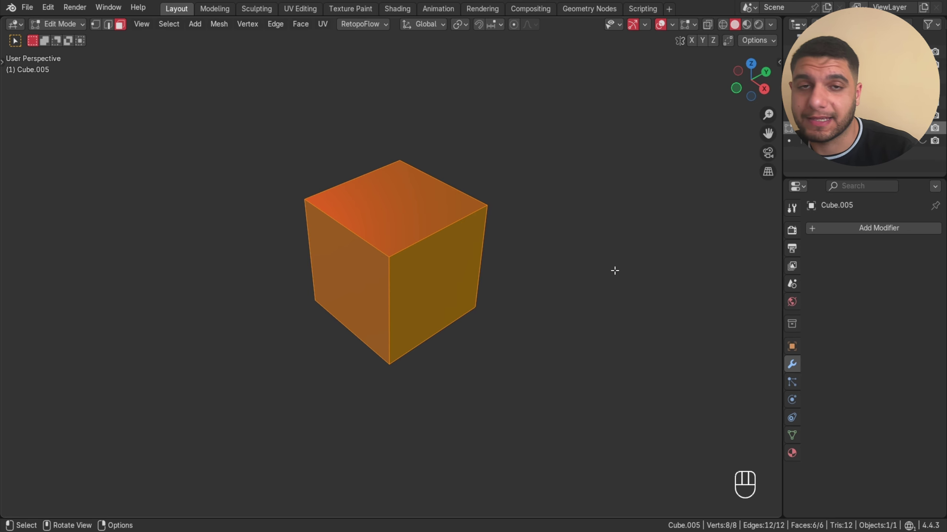
pyautogui.press('s')
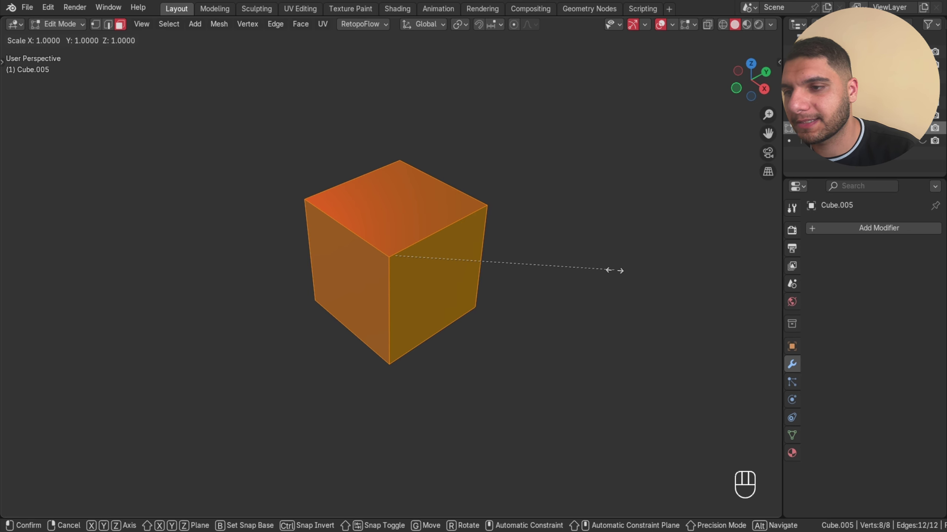
pyautogui.press('x')
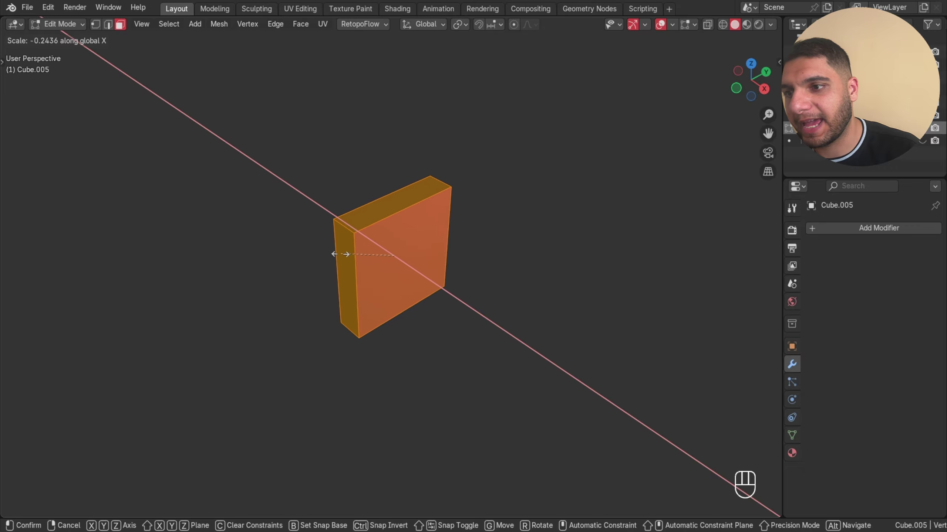
pyautogui.click(183, 232)
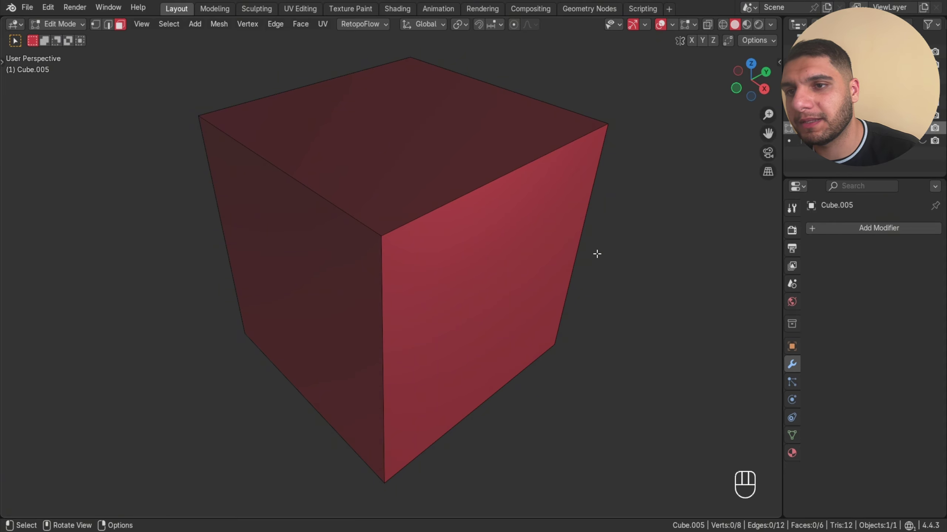
pyautogui.scroll(-2, 597, 254)
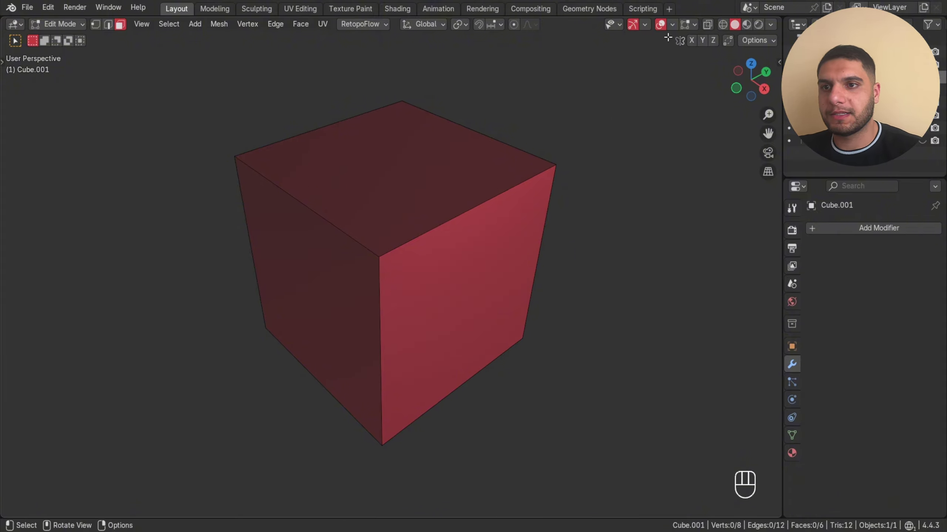
# Step: Enable the Face Orientation overlay and compare the red cube with the neighbouring blue object
pyautogui.click(672, 22)
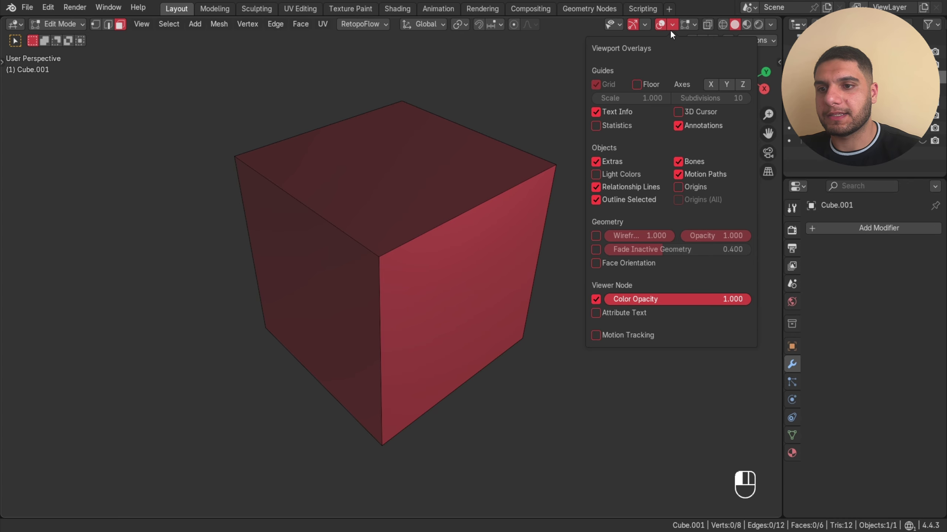
pyautogui.click(621, 262)
pyautogui.moveTo(581, 212); pyautogui.dragTo(171, 152, button='middle')
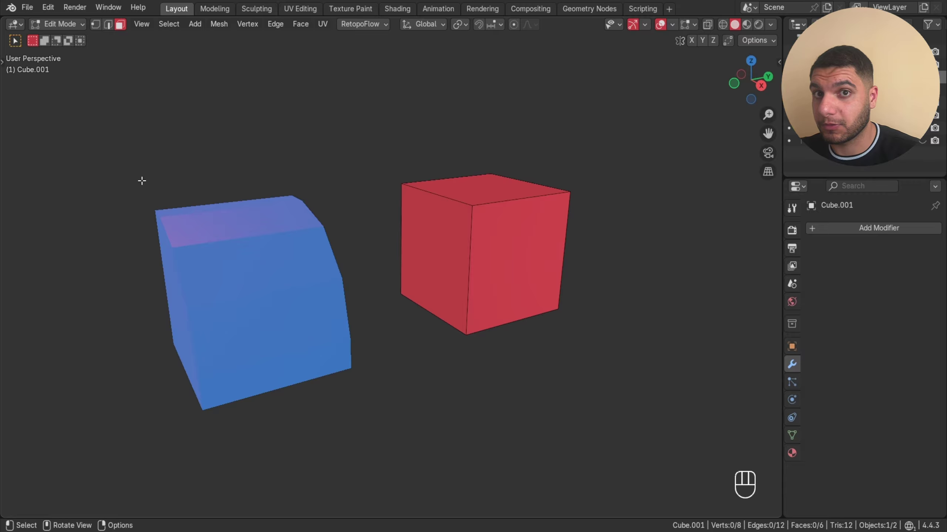
pyautogui.scroll(2, 639, 230)
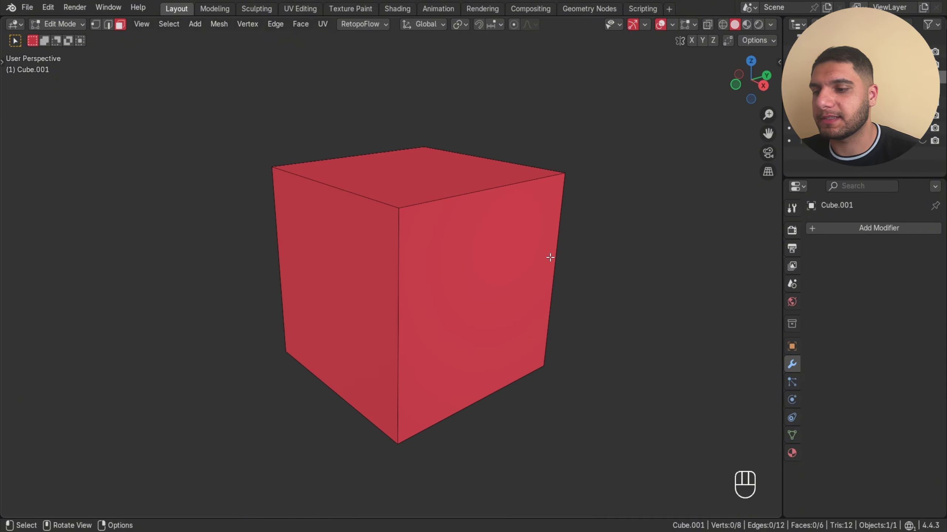
# Step: Try Flip on the normals of all the cube's faces, check the far side, and undo the flip
pyautogui.press('a')
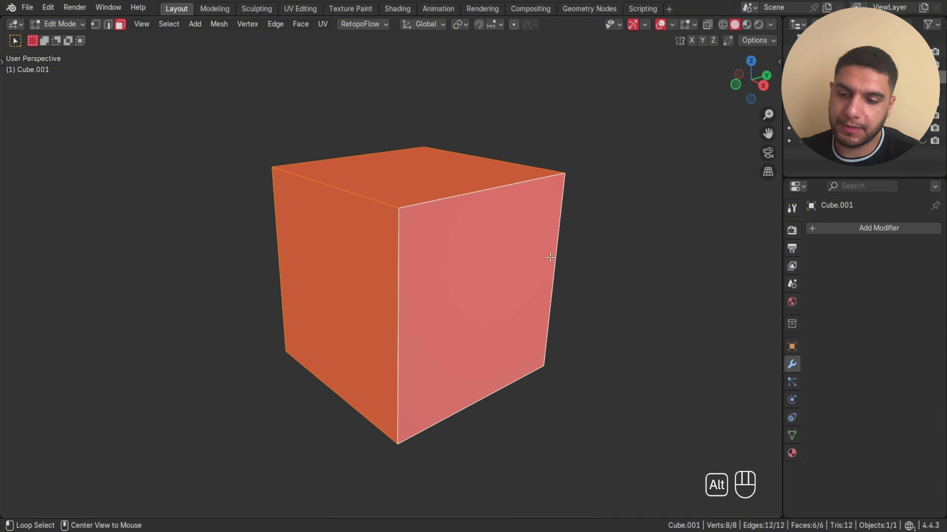
pyautogui.hotkey('alt', 'n')
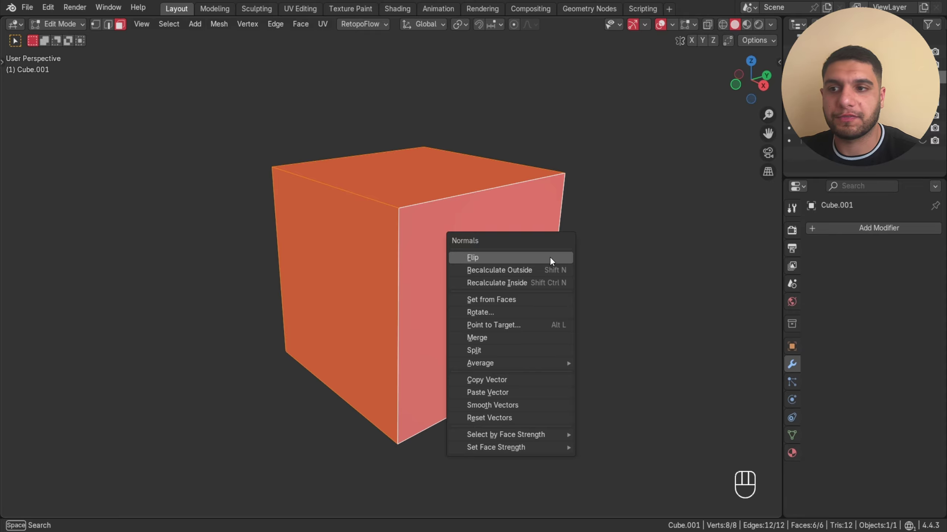
pyautogui.click(549, 257)
pyautogui.click(654, 144)
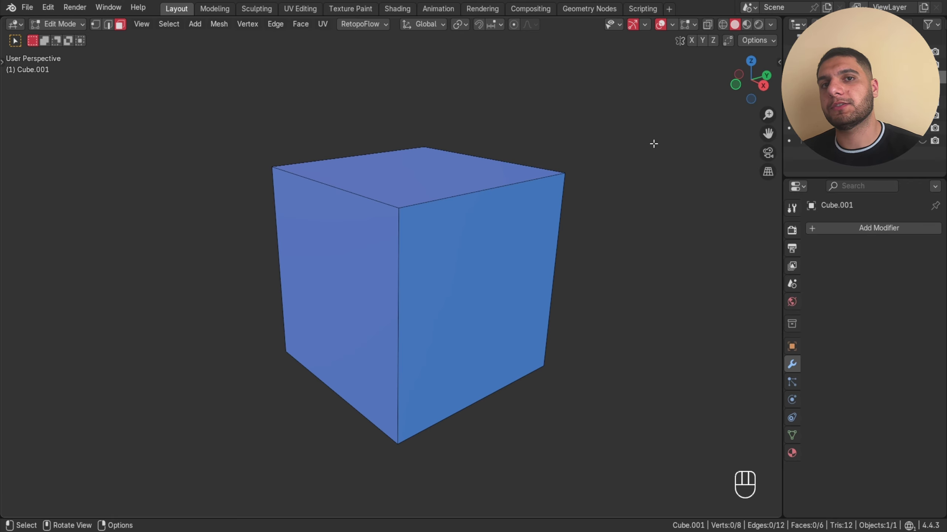
pyautogui.moveTo(398, 165); pyautogui.dragTo(451, 315, button='middle')
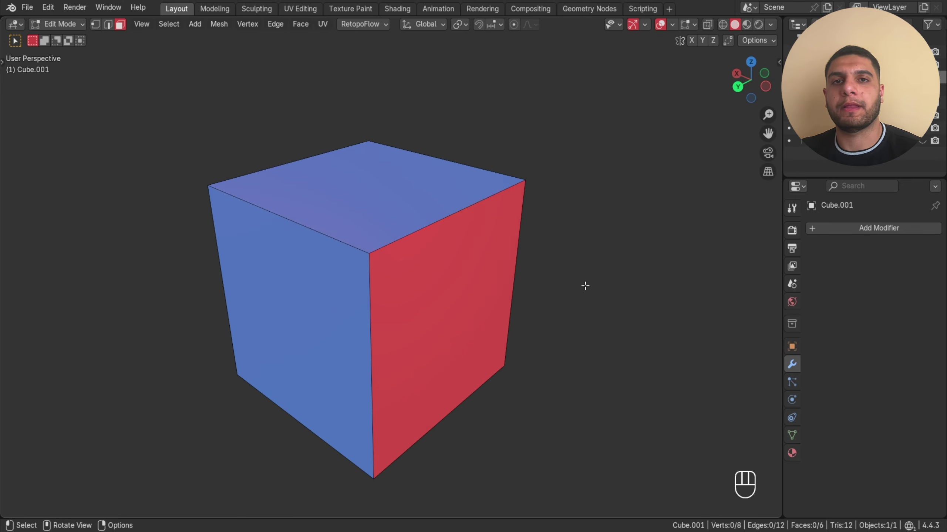
pyautogui.hotkey('ctrl', 'z')
pyautogui.hotkey('ctrl', 'z')
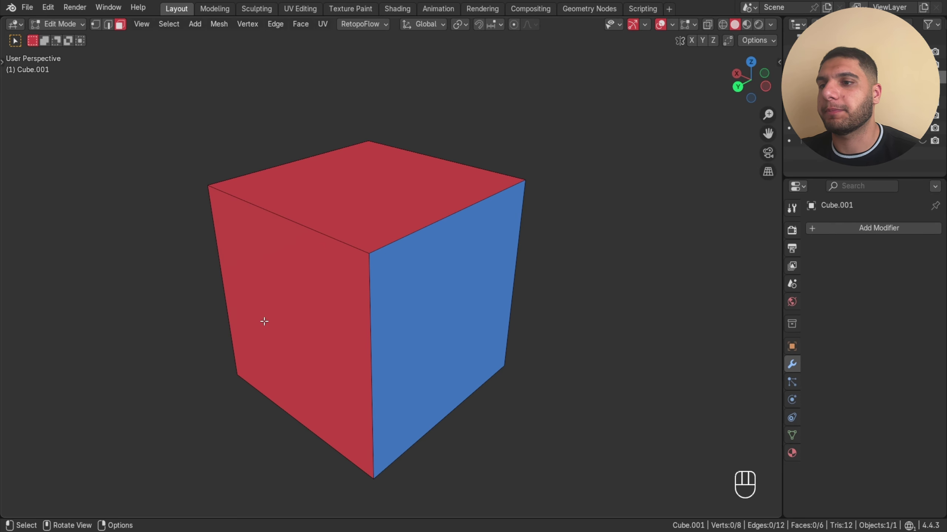
# Step: Select all faces of the cube, recalculate their normals outside, and clear the selection
pyautogui.press('a')
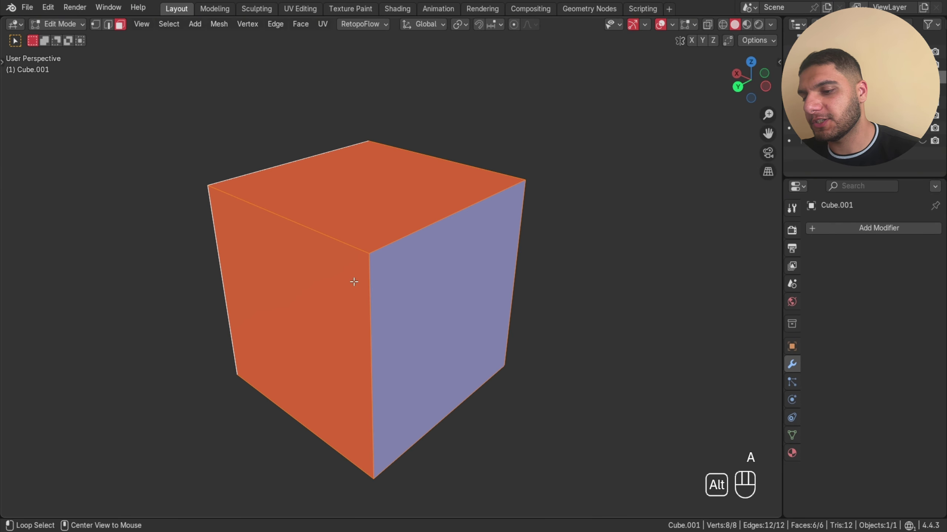
pyautogui.hotkey('alt', 'n')
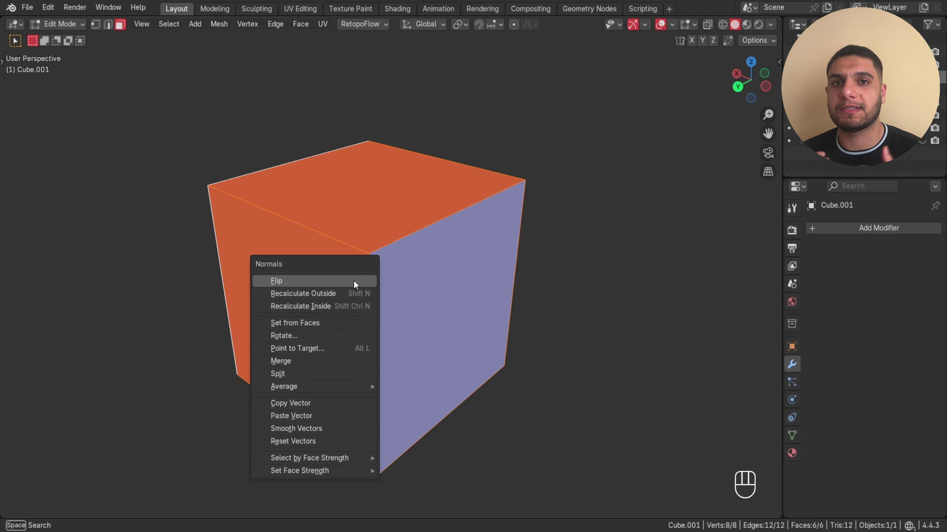
pyautogui.click(333, 294)
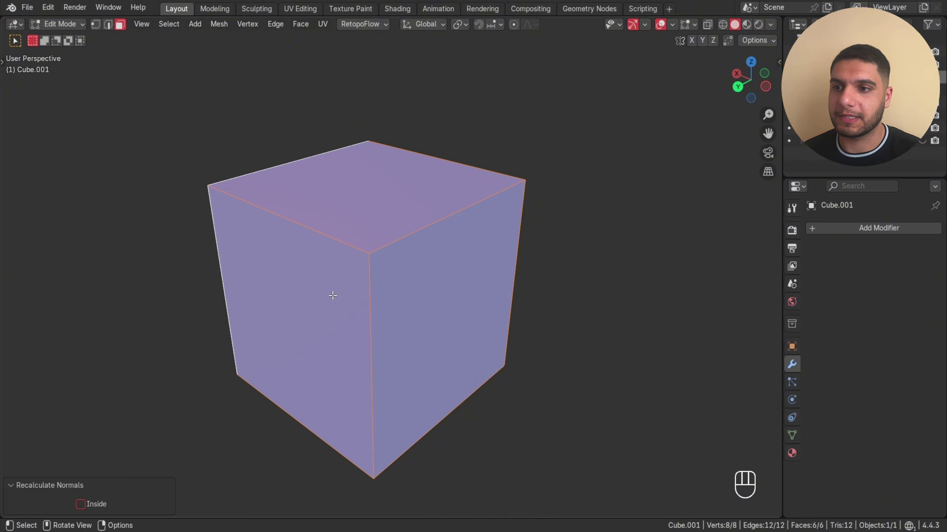
pyautogui.click(580, 233)
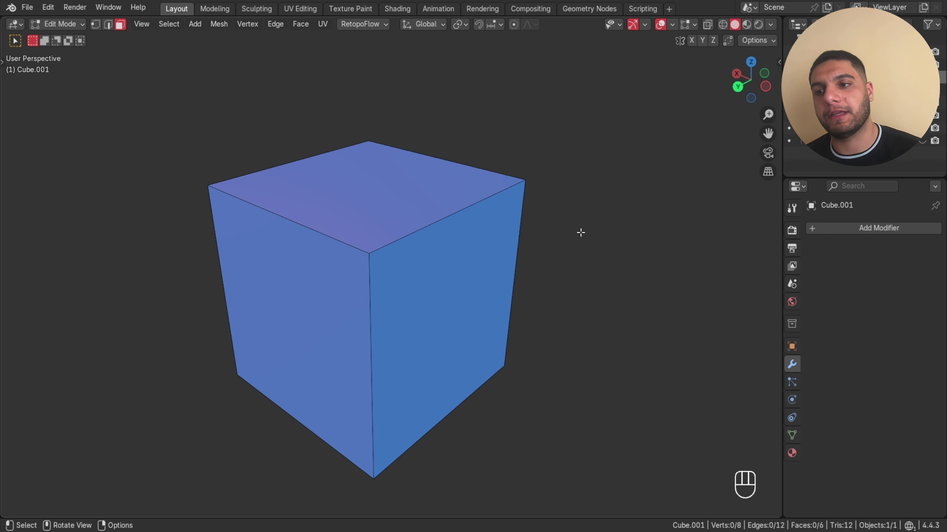
# Step: Undo the normal recalculation back to the full selection, apply Recalculate Outside again, and deselect the faces
pyautogui.hotkey('ctrl', 'z')
pyautogui.hotkey('ctrl', 'z')
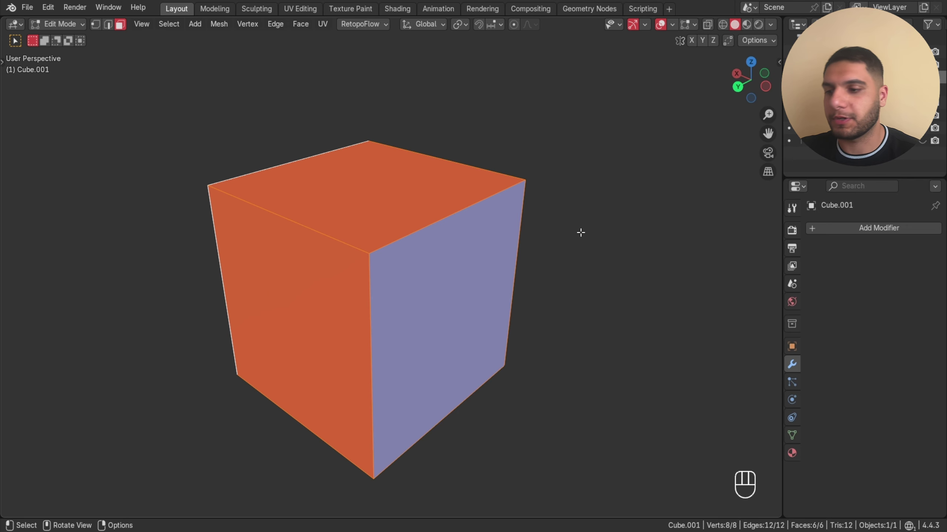
pyautogui.press('shift')
pyautogui.hotkey('shift', 'n')
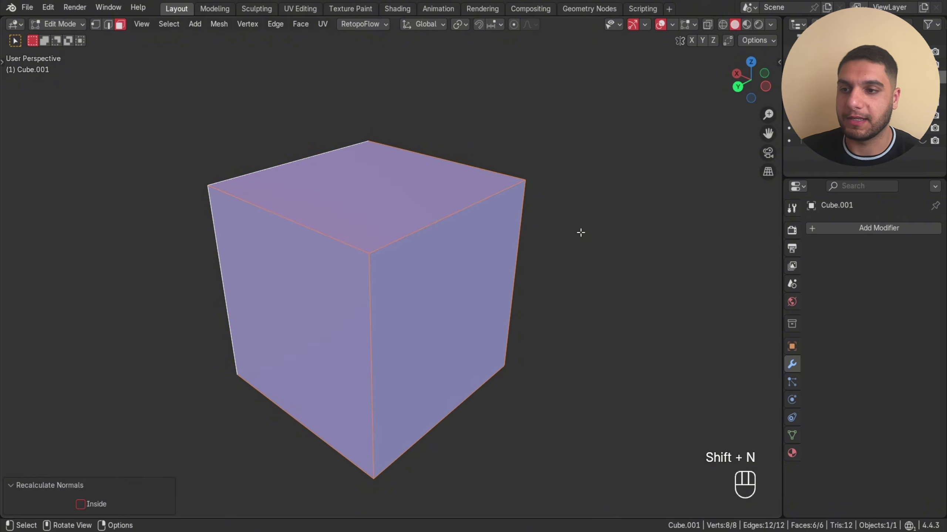
pyautogui.click(581, 233)
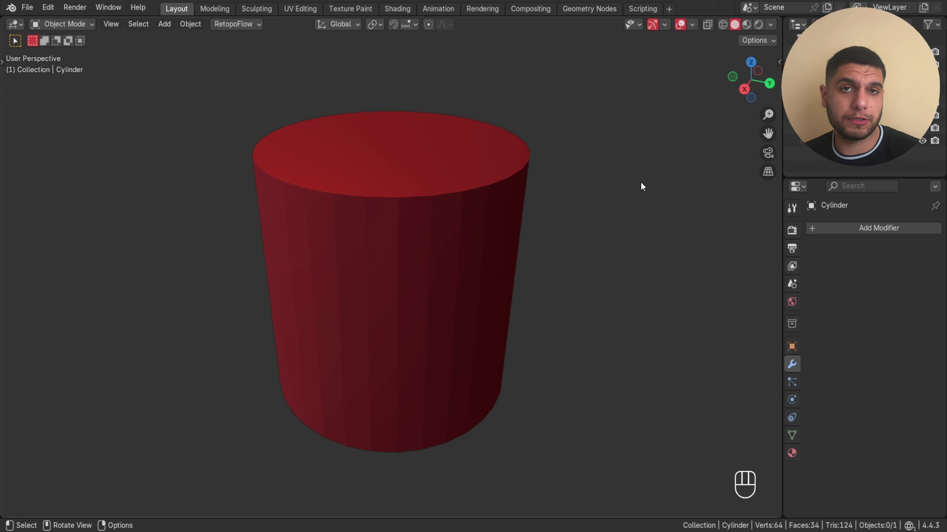
# Step: Apply Shade Smooth to the cylinder and inspect its shading from several angles
pyautogui.click(406, 186)
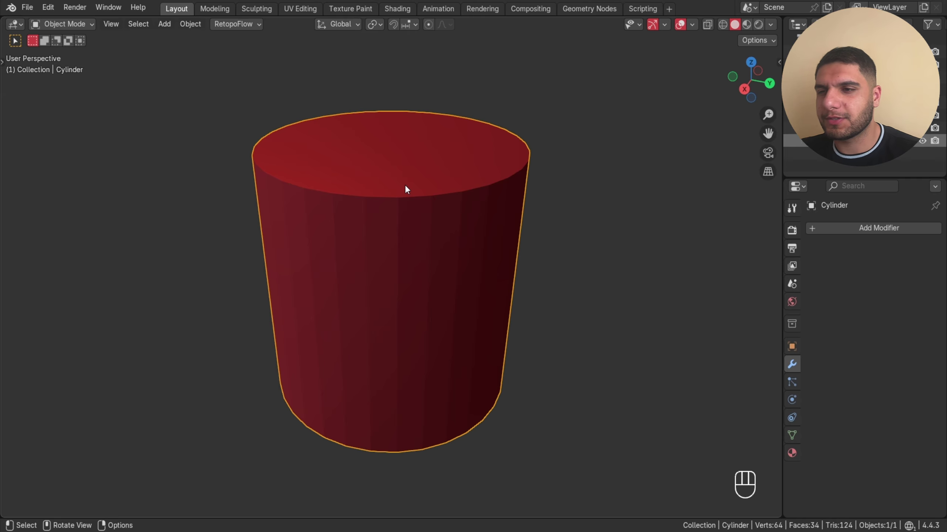
pyautogui.rightClick(406, 187)
pyautogui.click(393, 159)
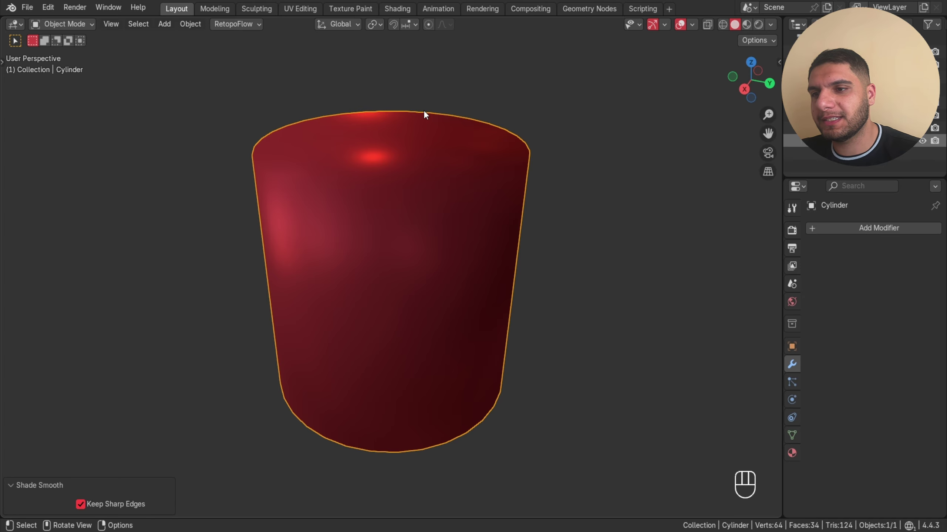
pyautogui.moveTo(425, 114); pyautogui.dragTo(518, 100, button='middle')
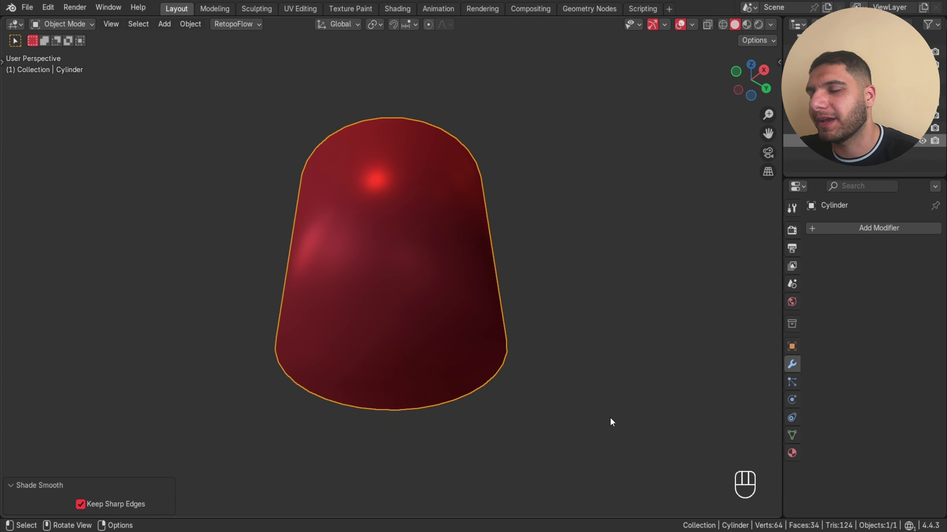
pyautogui.scroll(2, 240, 307)
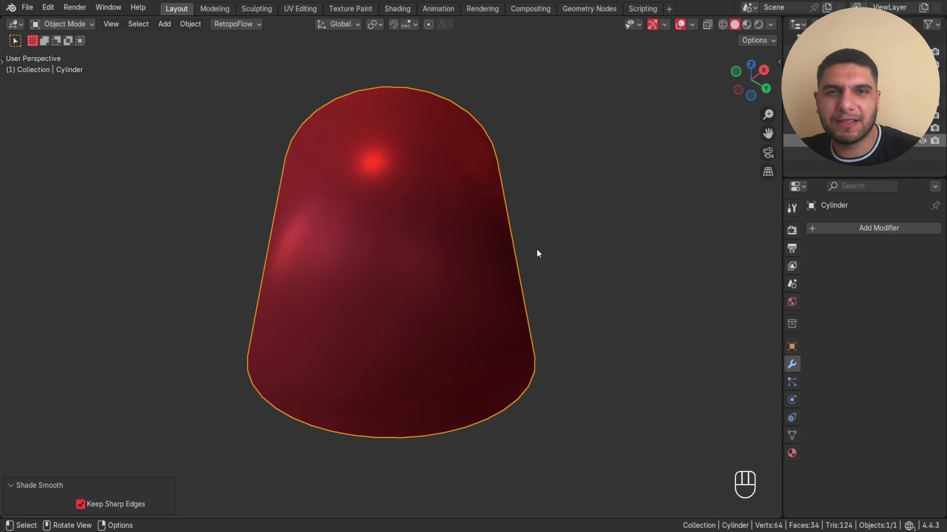
pyautogui.moveTo(545, 247); pyautogui.dragTo(446, 355, button='middle')
# Step: Open the cylinder in Edit Mode and display its split normals
pyautogui.press('Tab')
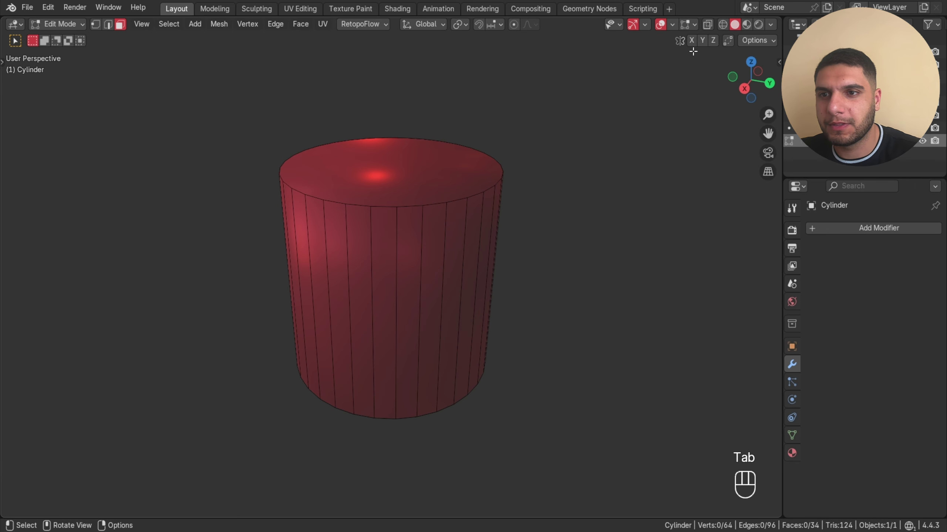
pyautogui.click(695, 25)
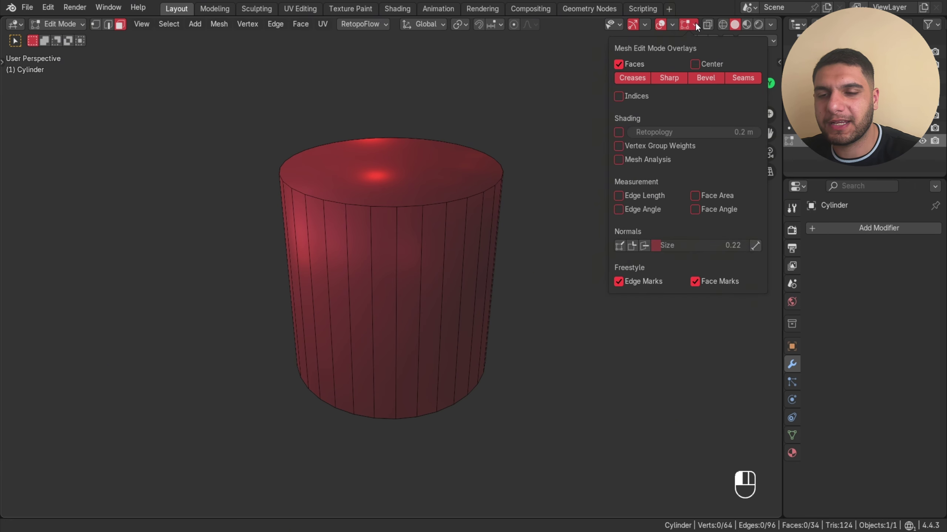
pyautogui.click(634, 246)
pyautogui.scroll(3, 338, 239)
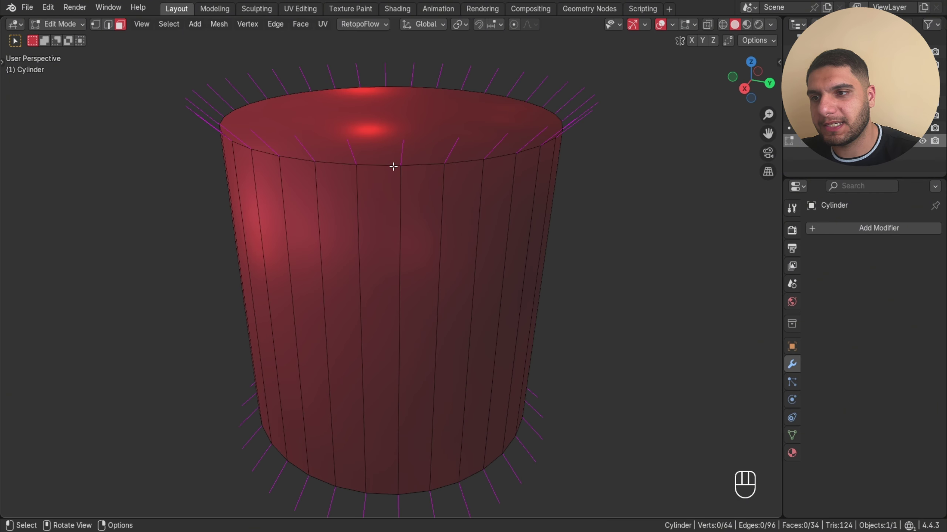
# Step: Apply Shade Flat to the cylinder and examine its split normals in Edit Mode
pyautogui.press('Tab')
pyautogui.rightClick(471, 141)
pyautogui.click(410, 168)
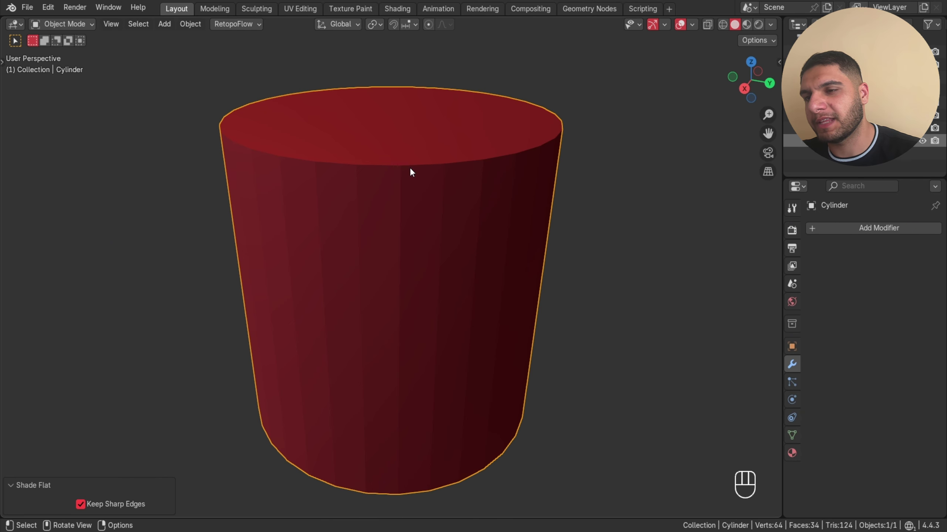
pyautogui.press('Tab')
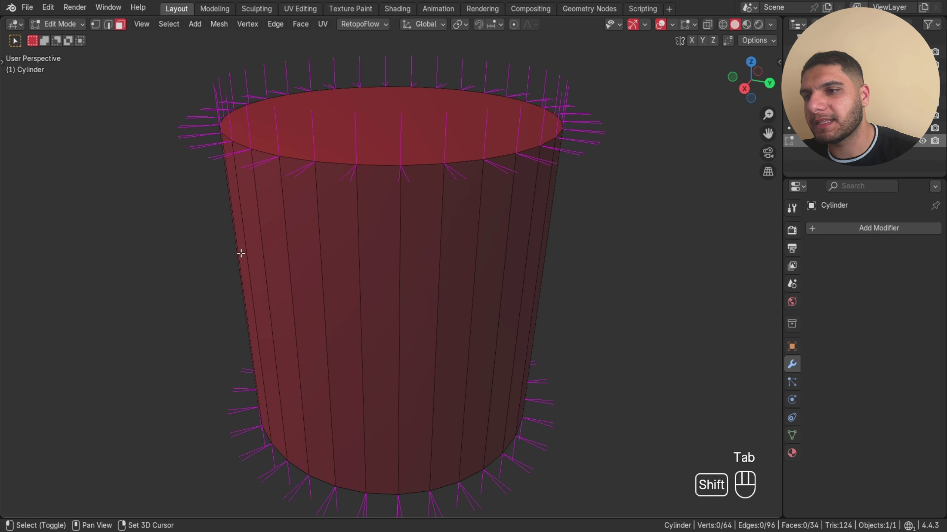
pyautogui.keyDown('shift'); pyautogui.moveTo(239, 254); pyautogui.dragTo(254, 298, button='middle'); pyautogui.keyUp('shift')
pyautogui.scroll(3, 254, 298)
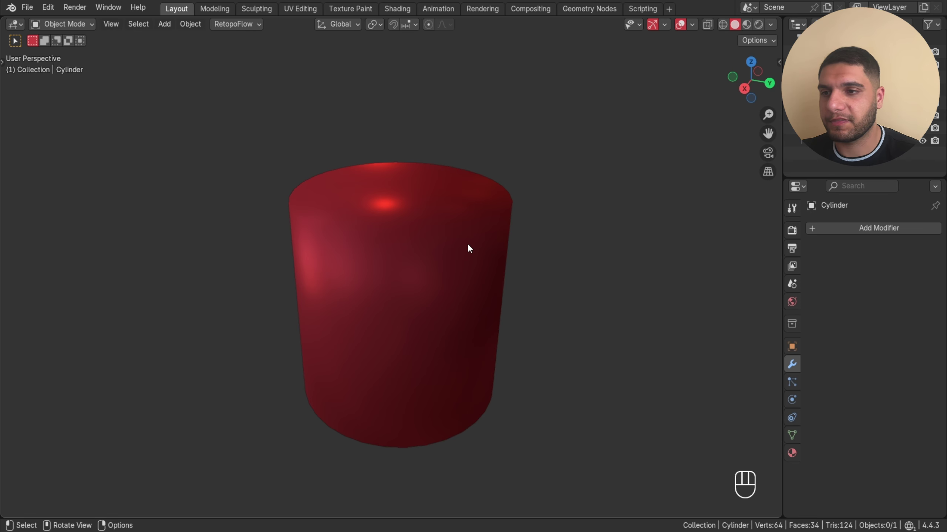
# Step: Select the smooth-shaded cylinder and apply Shade Auto Smooth with a 30° angle
pyautogui.click(430, 252)
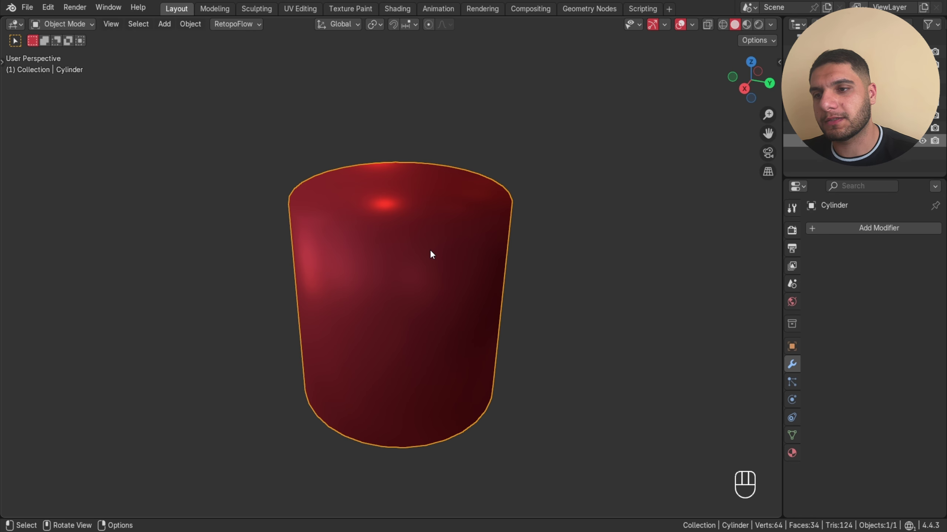
pyautogui.rightClick(431, 252)
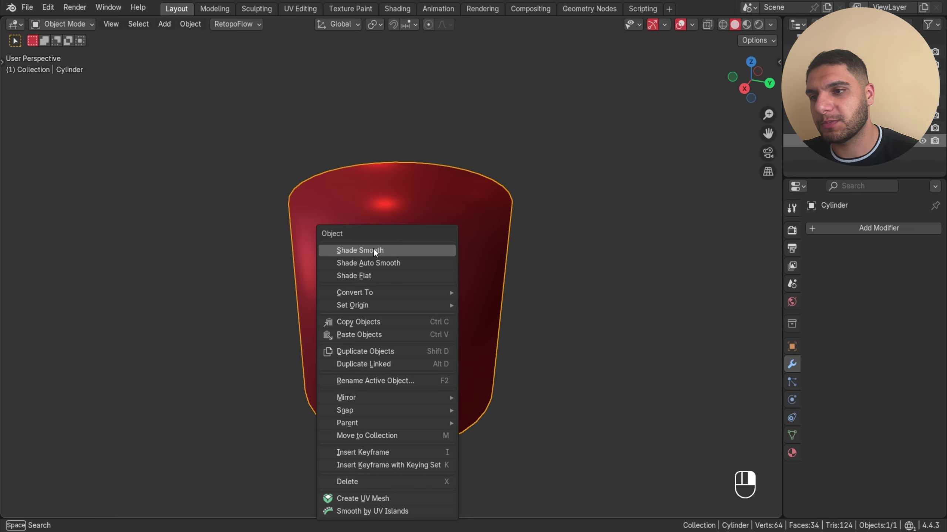
pyautogui.click(352, 262)
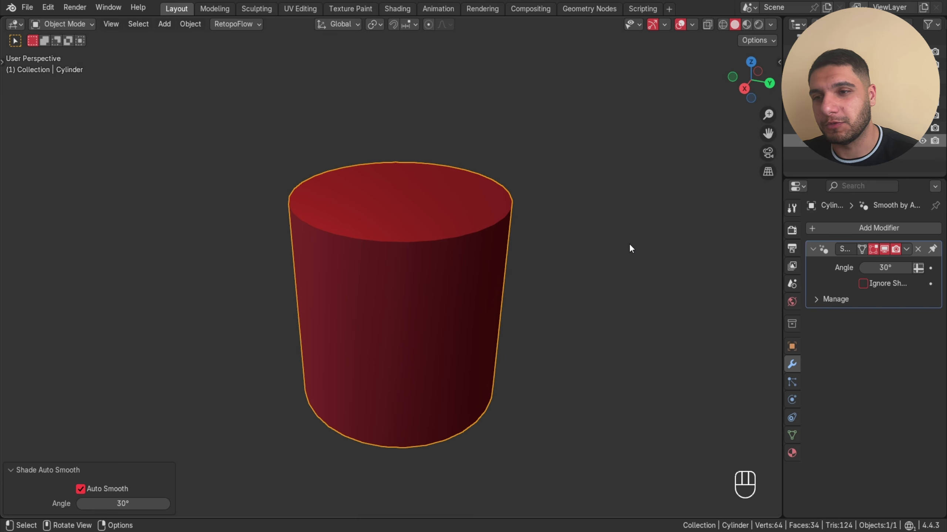
pyautogui.scroll(2, 580, 287)
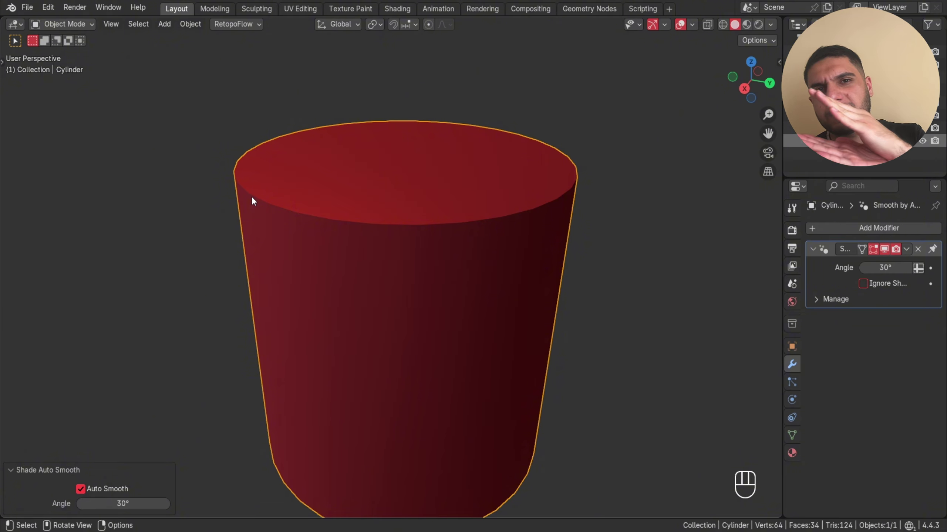
# Step: Inspect the auto-smoothed cylinder's rim up close, and return the cylinder to plain Shade Smooth
pyautogui.scroll(4, 252, 196)
pyautogui.keyDown('shift'); pyautogui.moveTo(254, 179); pyautogui.dragTo(280, 99, button='middle'); pyautogui.keyUp('shift')
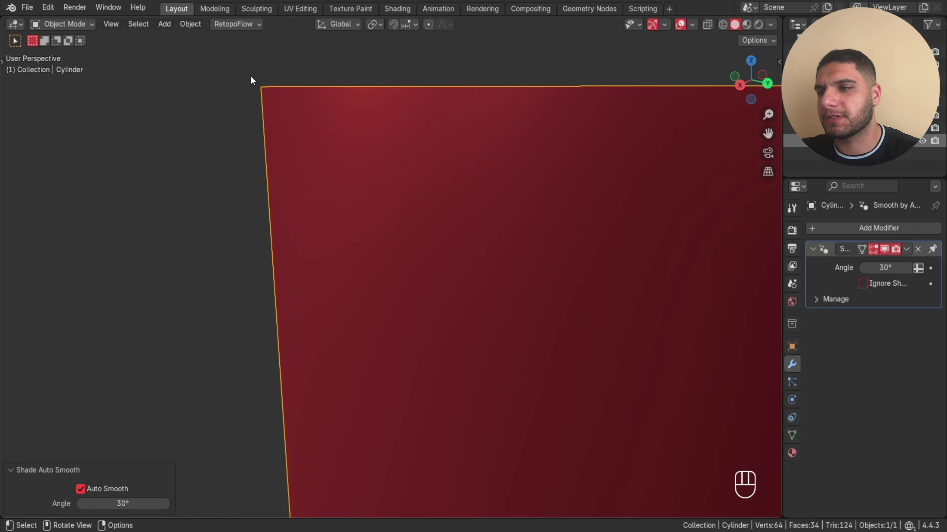
pyautogui.moveTo(346, 78); pyautogui.dragTo(562, 424, button='middle')
pyautogui.rightClick(563, 424)
pyautogui.click(562, 424)
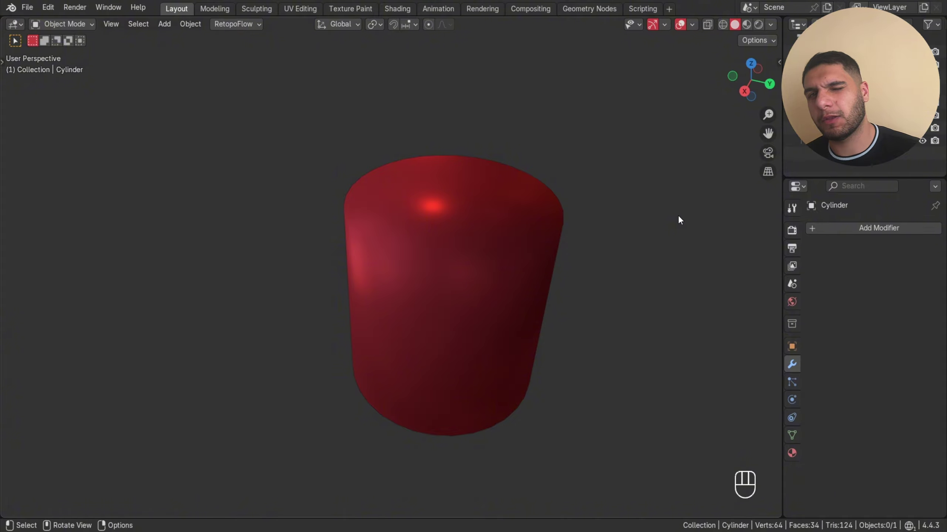
# Step: Mark the cylinder's top and bottom rim edge loops as sharp, and check the shading in Object Mode
pyautogui.click(461, 251)
pyautogui.press('Tab')
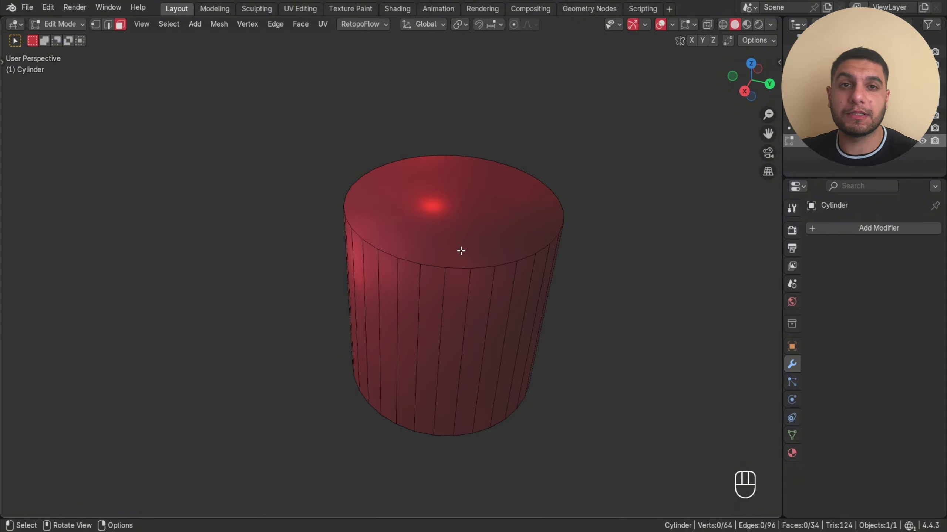
pyautogui.press('2')
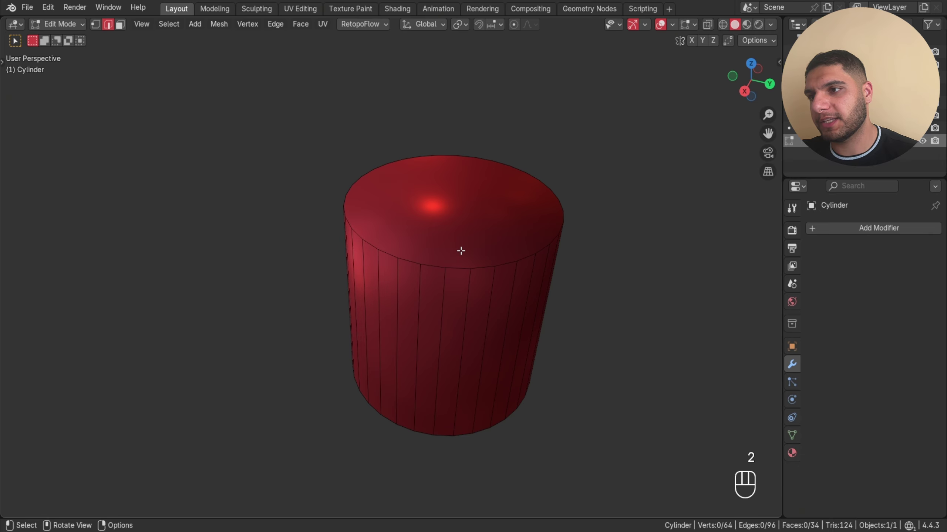
pyautogui.keyDown('alt'); pyautogui.keyDown('shift'); pyautogui.click(452, 270); pyautogui.keyUp('shift'); pyautogui.keyUp('alt')
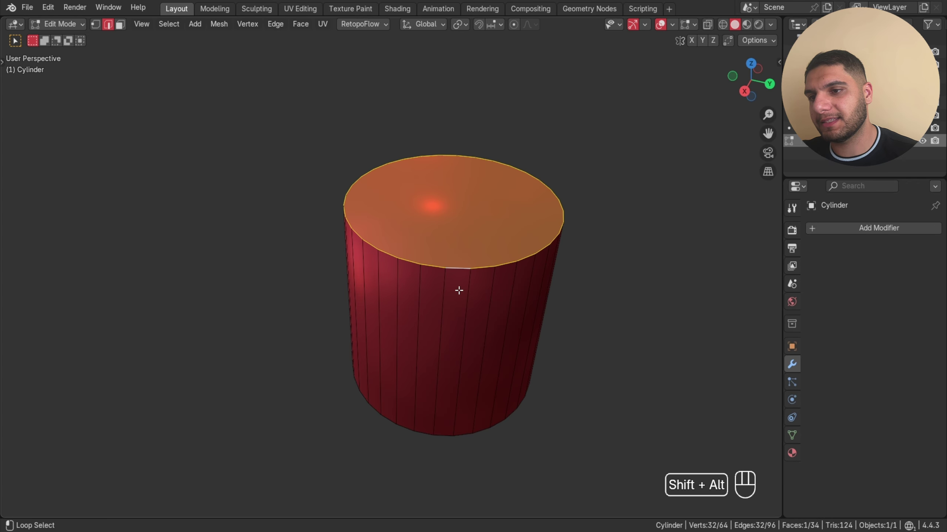
pyautogui.keyDown('alt'); pyautogui.keyDown('shift'); pyautogui.click(442, 433); pyautogui.keyUp('shift'); pyautogui.keyUp('alt')
pyautogui.rightClick(591, 321)
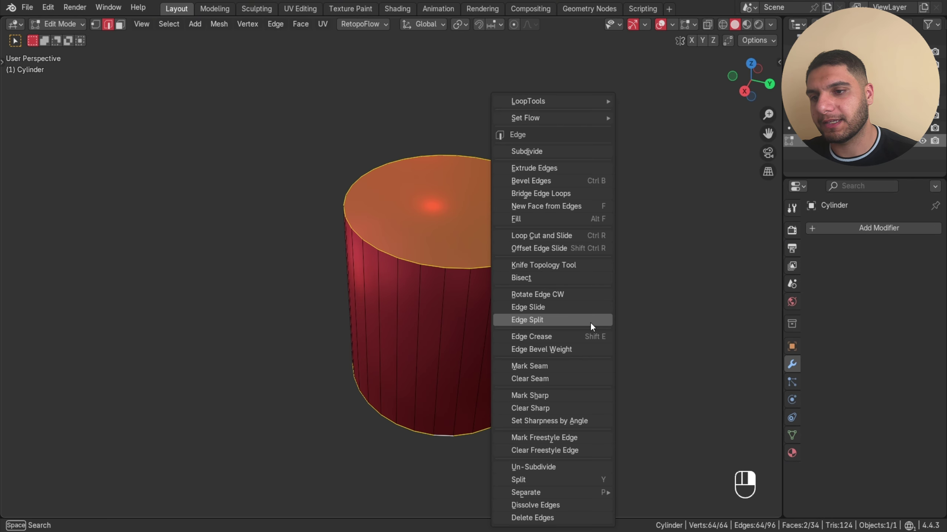
pyautogui.click(565, 394)
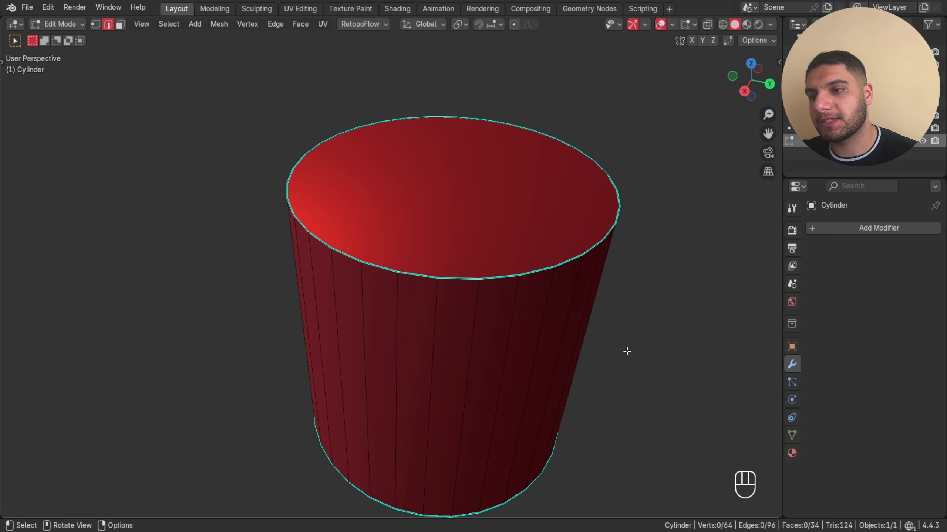
pyautogui.press('Tab')
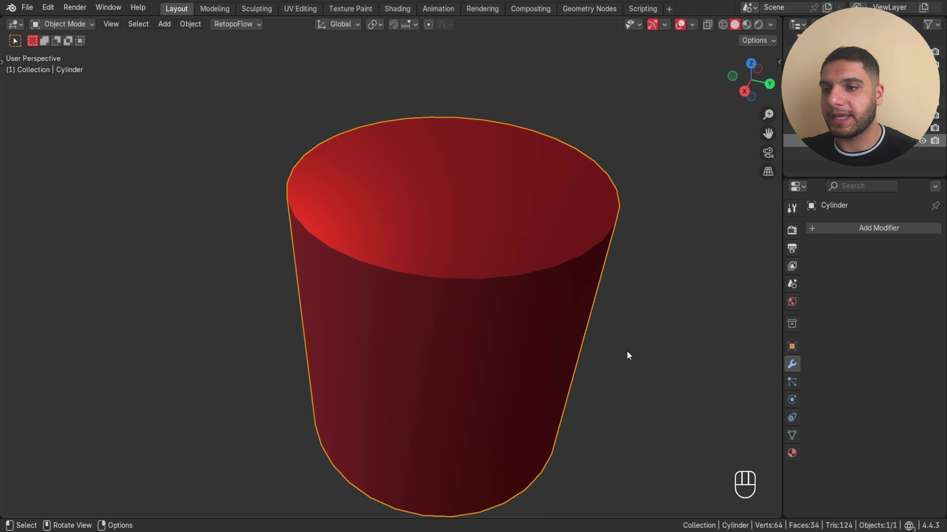
pyautogui.press('Tab')
pyautogui.press('Tab')
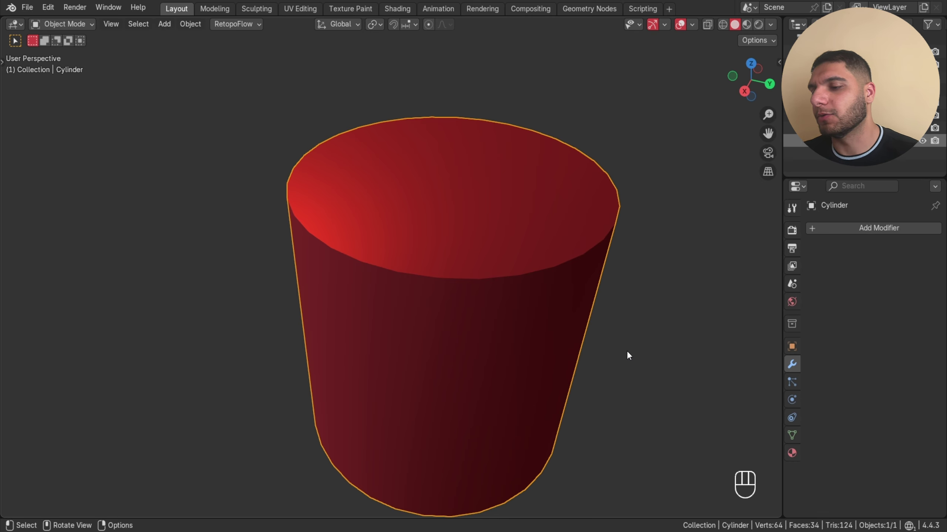
# Step: Mark one vertical side edge of the cylinder as sharp, and inspect the shading break from several angles
pyautogui.press('Tab')
pyautogui.click(436, 324)
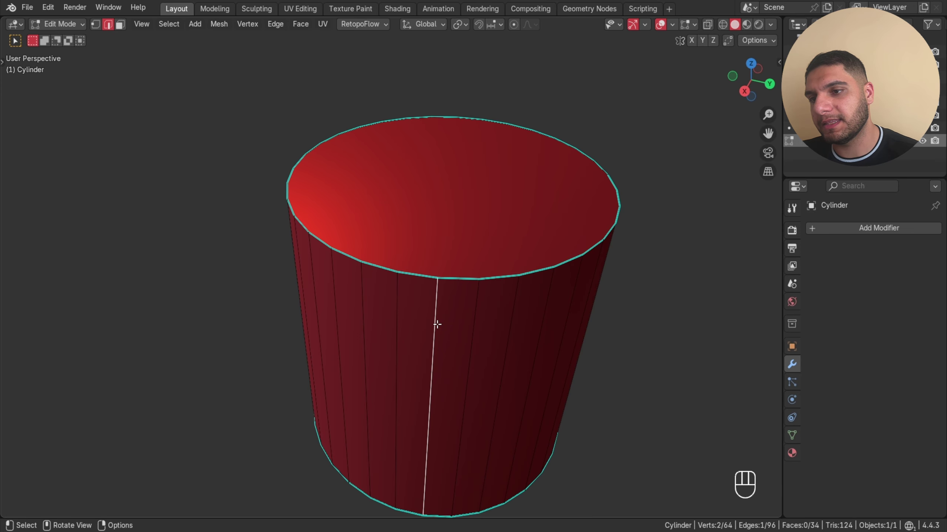
pyautogui.rightClick(437, 324)
pyautogui.click(436, 324)
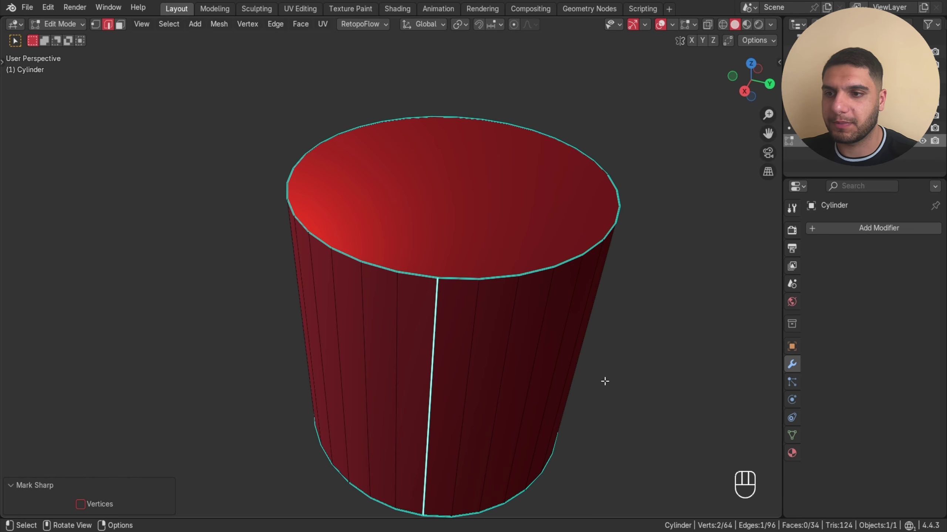
pyautogui.press('Tab')
pyautogui.moveTo(604, 380); pyautogui.dragTo(547, 192, button='middle')
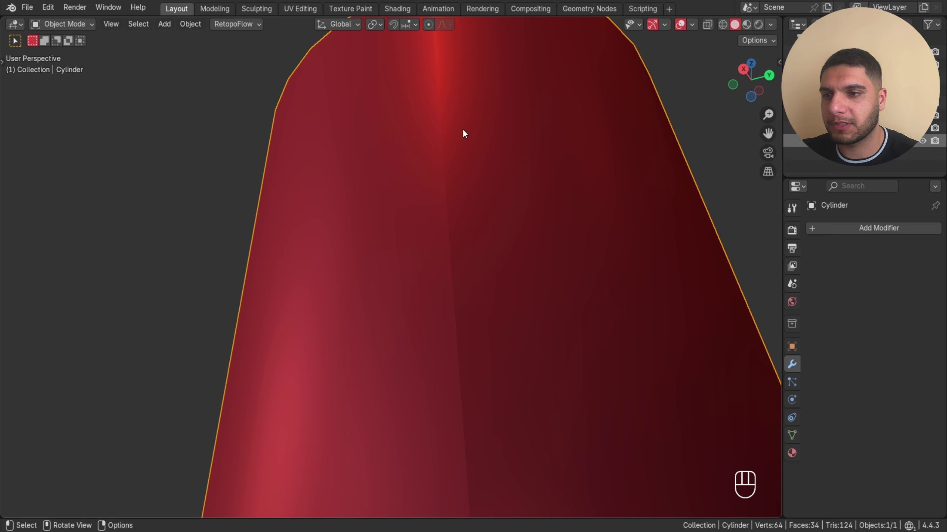
pyautogui.moveTo(463, 133); pyautogui.dragTo(484, 263, button='middle')
pyautogui.scroll(3, 355, 284)
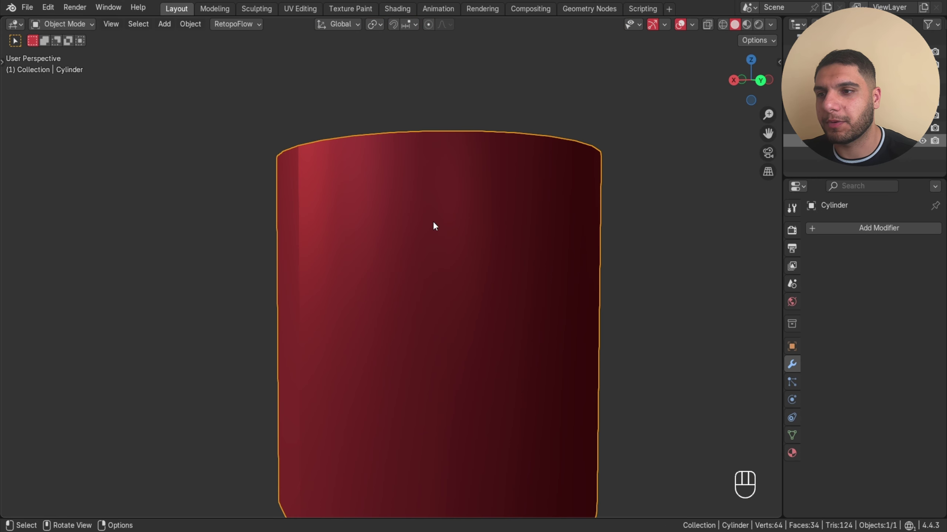
pyautogui.moveTo(434, 224); pyautogui.dragTo(260, 302, button='middle')
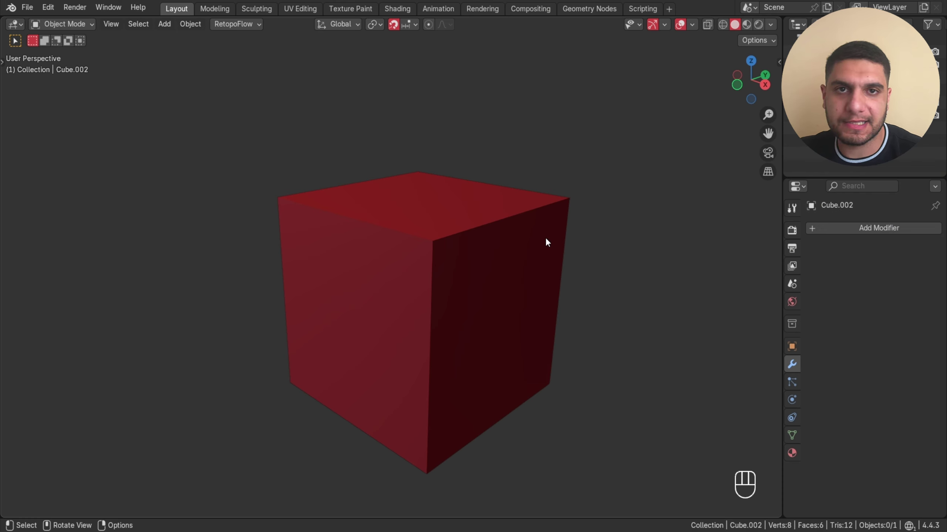
# Step: Add a Subdivision modifier with viewport level 3 to the cube
pyautogui.click(509, 253)
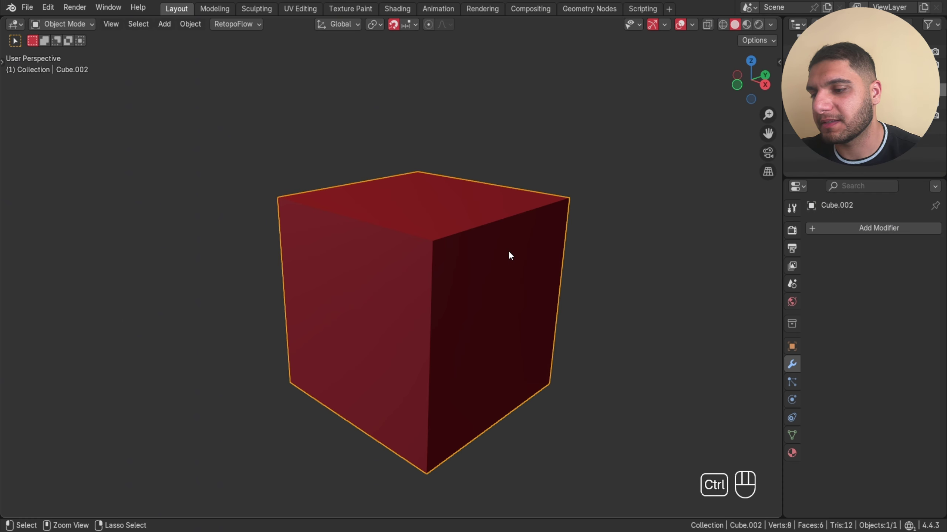
pyautogui.hotkey('ctrl', '3')
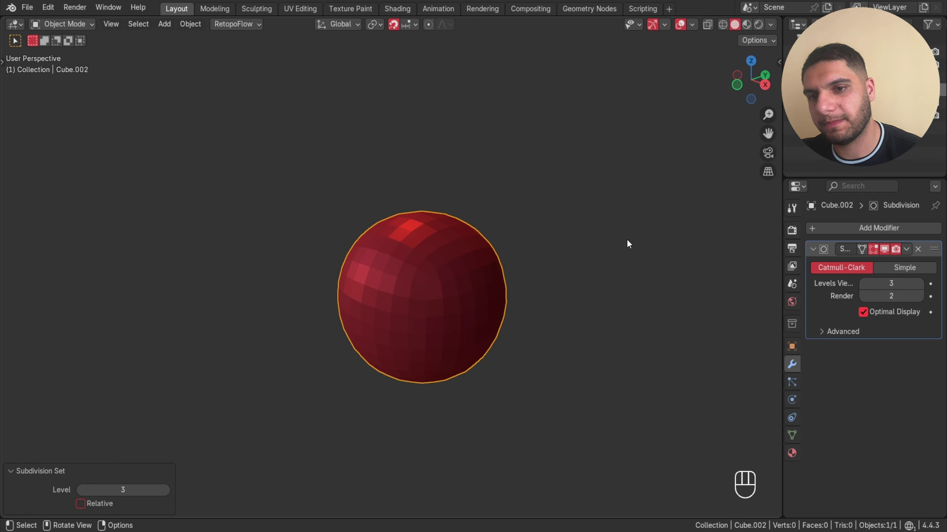
pyautogui.scroll(3, 604, 245)
# Step: Apply the Subdivision modifier and move a patch of faces, grown three times from one face, about 0.25 m in X and 0.23 m in Y
pyautogui.click(906, 249)
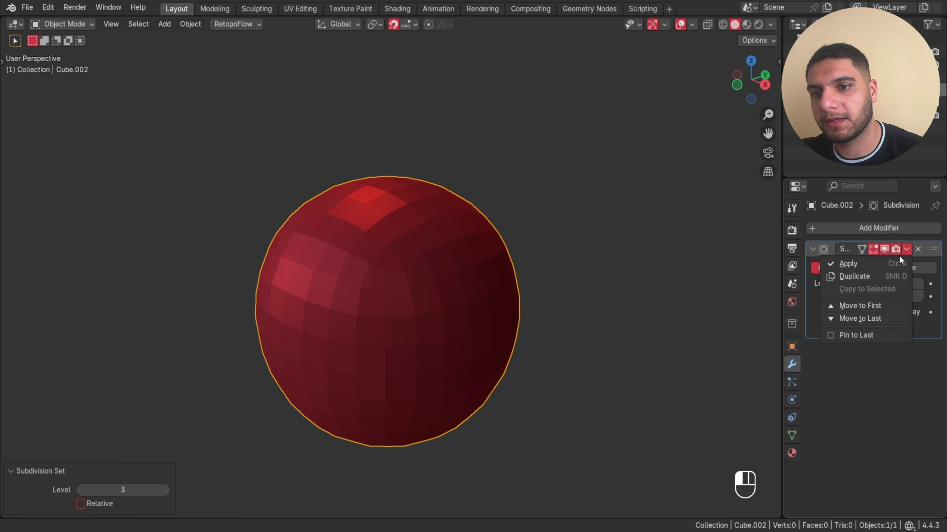
pyautogui.click(880, 265)
pyautogui.press('Tab')
pyautogui.click(380, 254)
pyautogui.press('ctrl+KP_Add')
pyautogui.press('ctrl+KP_Add')
pyautogui.press('ctrl+KP_Add')
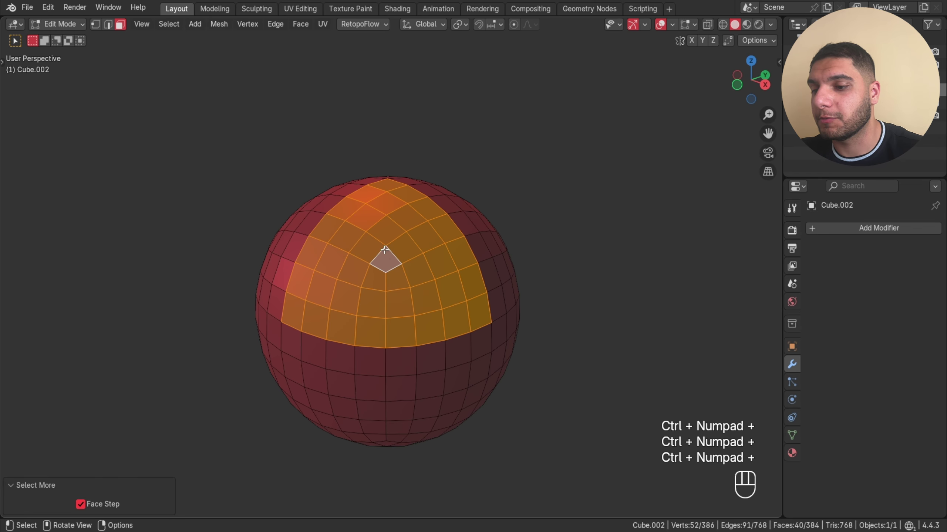
pyautogui.press('g')
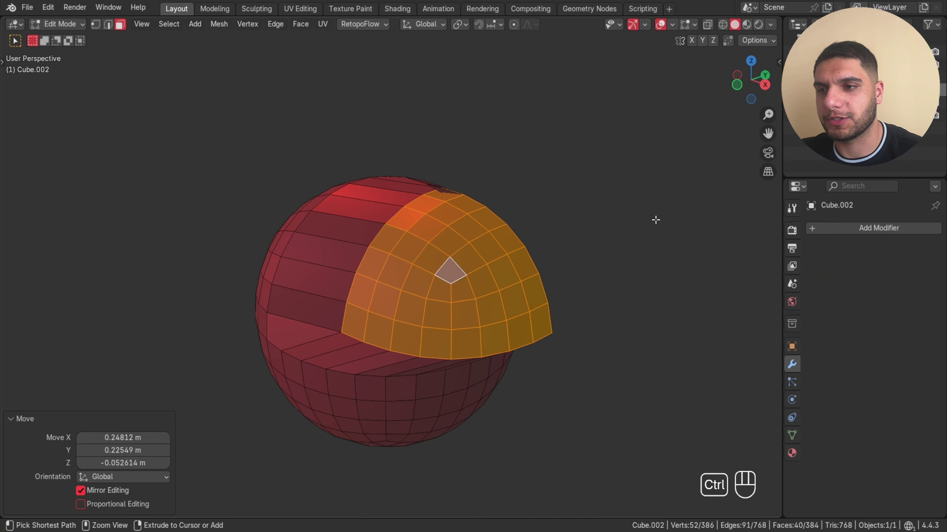
# Step: Undo the face move and selection, back to the cube with its Subdivision modifier unapplied
pyautogui.hotkey('ctrl', 'z')
pyautogui.hotkey('ctrl', 'z')
pyautogui.hotkey('ctrl', 'z')
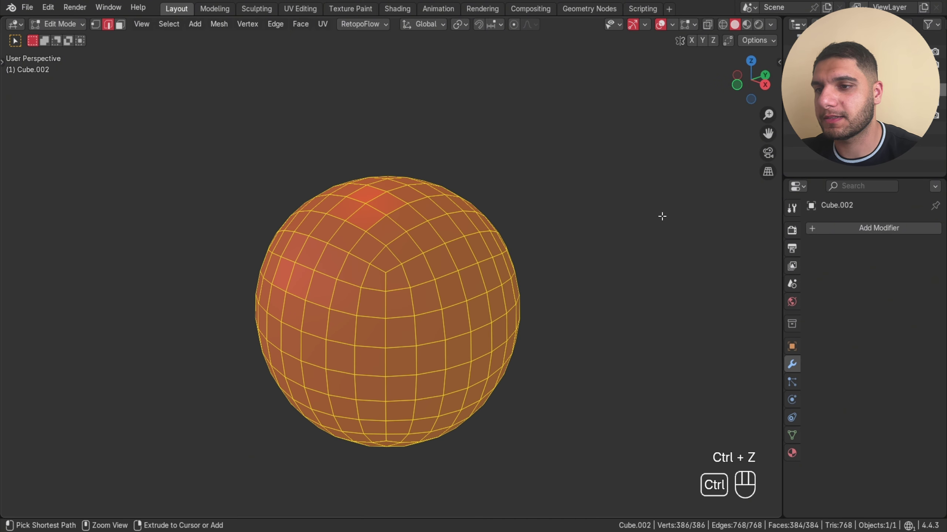
# Step: Raise the cube's top face about 1.44 m in Z, and add loop cuts along the block's height and width
pyautogui.press('Tab')
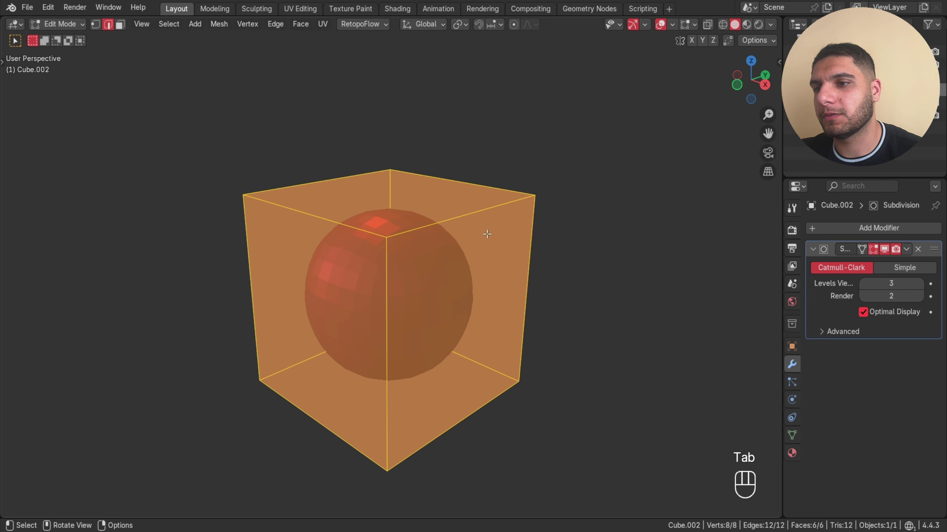
pyautogui.click(396, 206)
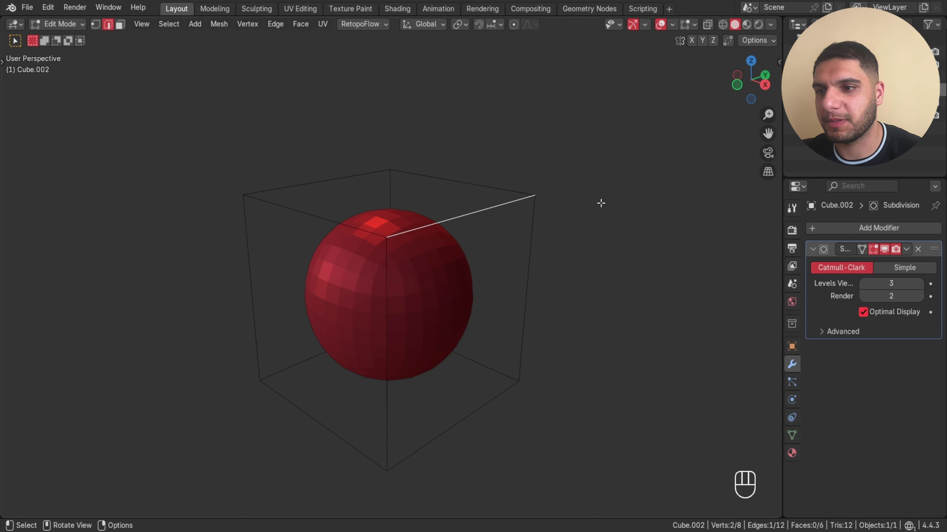
pyautogui.press('3')
pyautogui.click(385, 192)
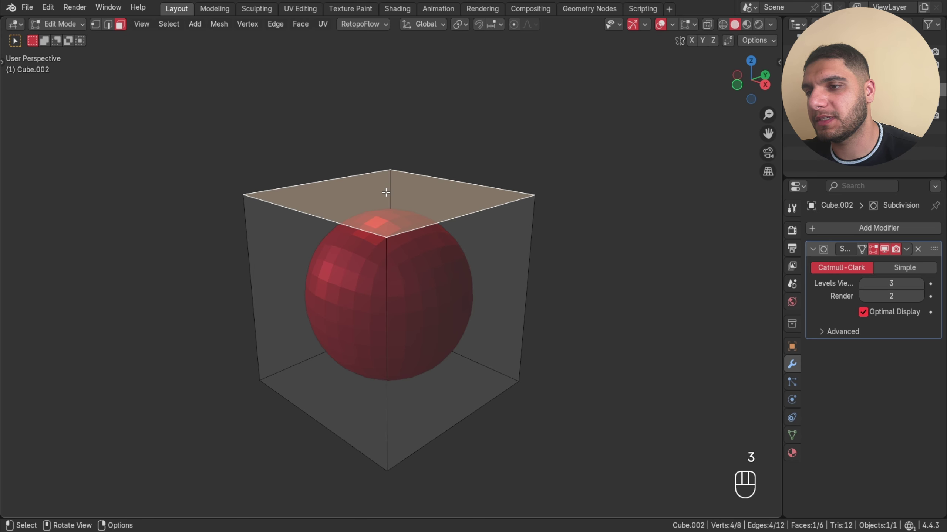
pyautogui.moveTo(464, 198); pyautogui.dragTo(468, 93)
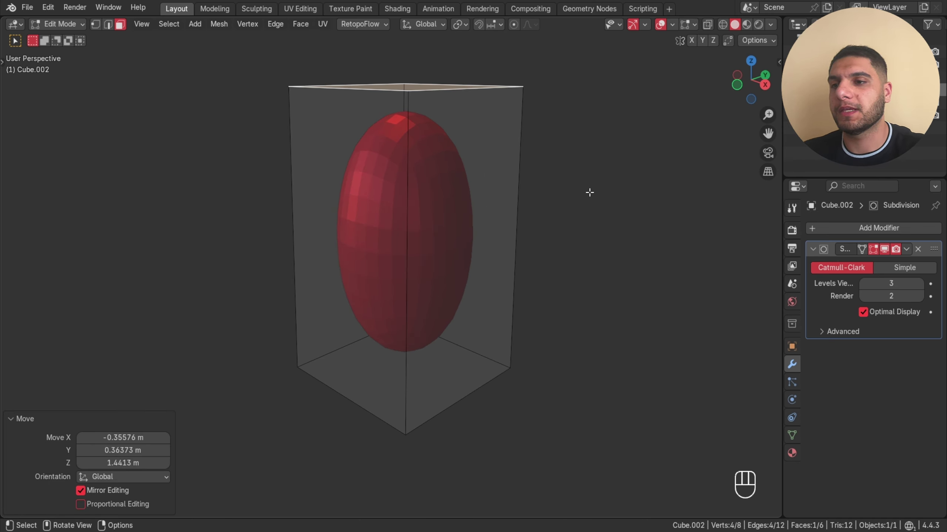
pyautogui.click(568, 200)
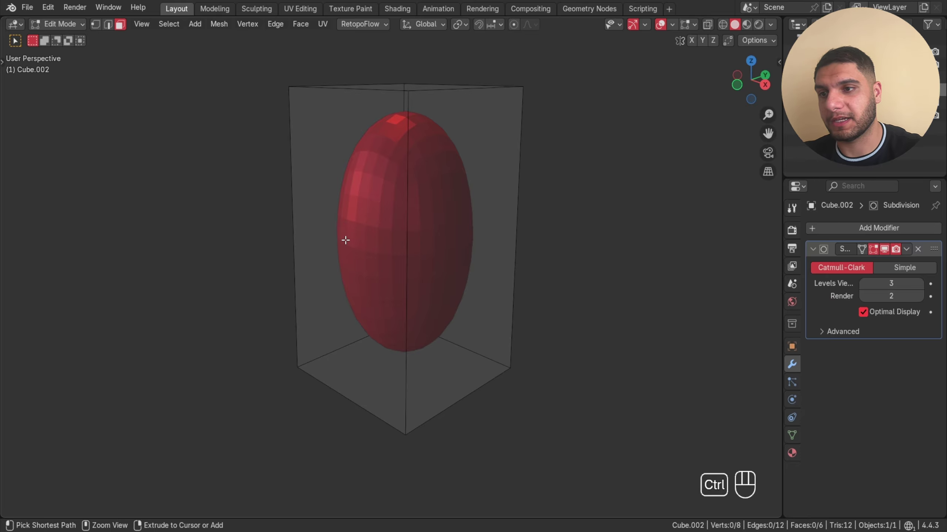
pyautogui.hotkey('ctrl', 'r')
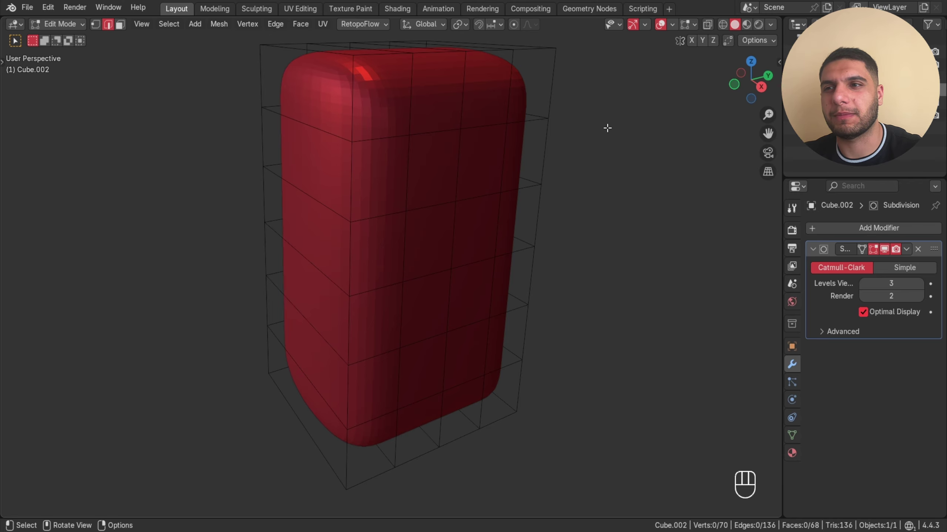
pyautogui.moveTo(607, 127); pyautogui.dragTo(565, 87, button='middle')
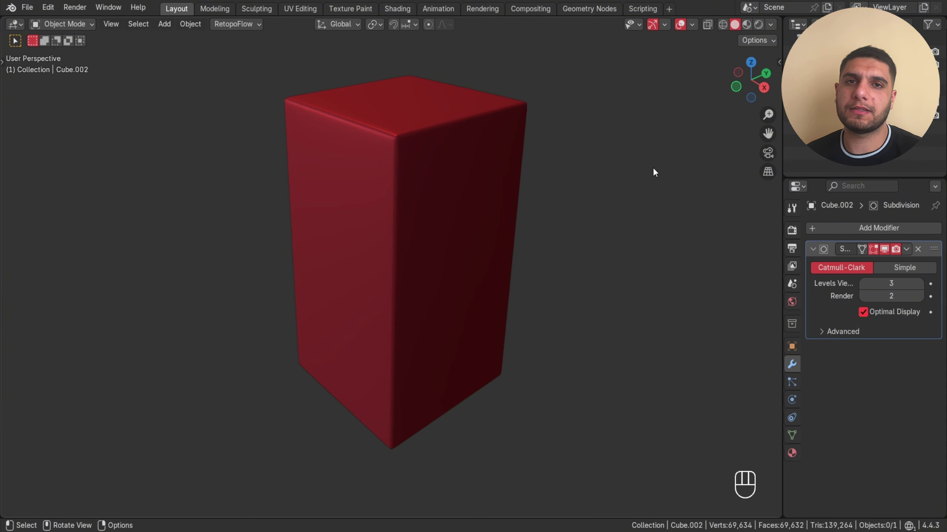
pyautogui.click(906, 249)
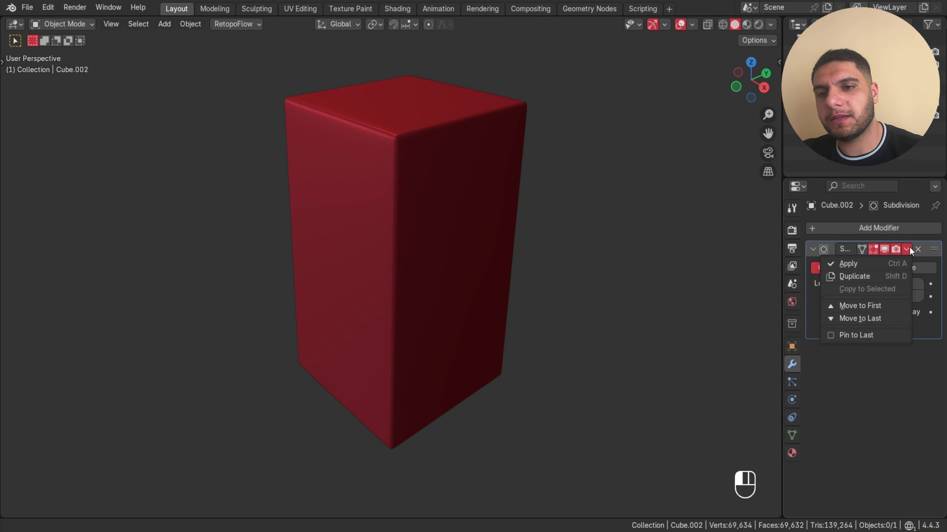
pyautogui.click(883, 260)
pyautogui.click(485, 196)
pyautogui.press('Tab')
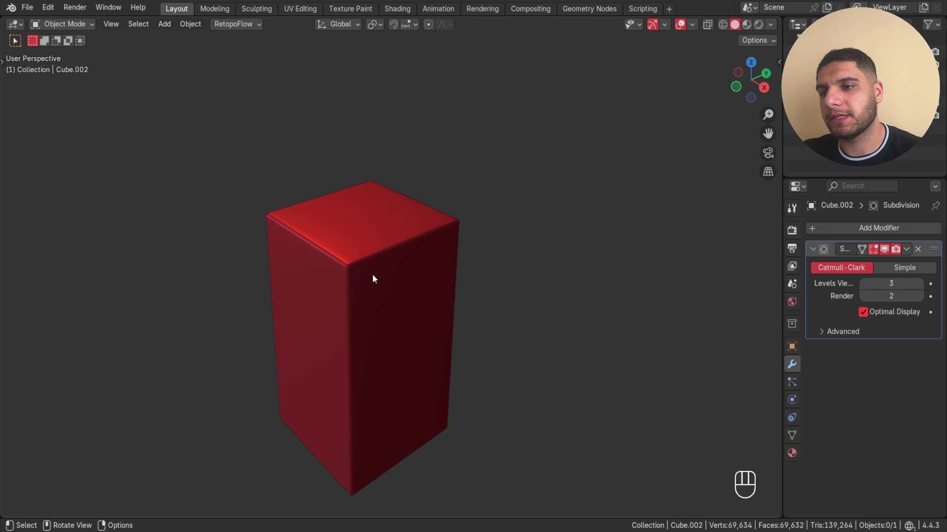
# Step: Duplicate the subdivided block, place the copy about 4.43 m along the Y axis, and hide it
pyautogui.click(372, 273)
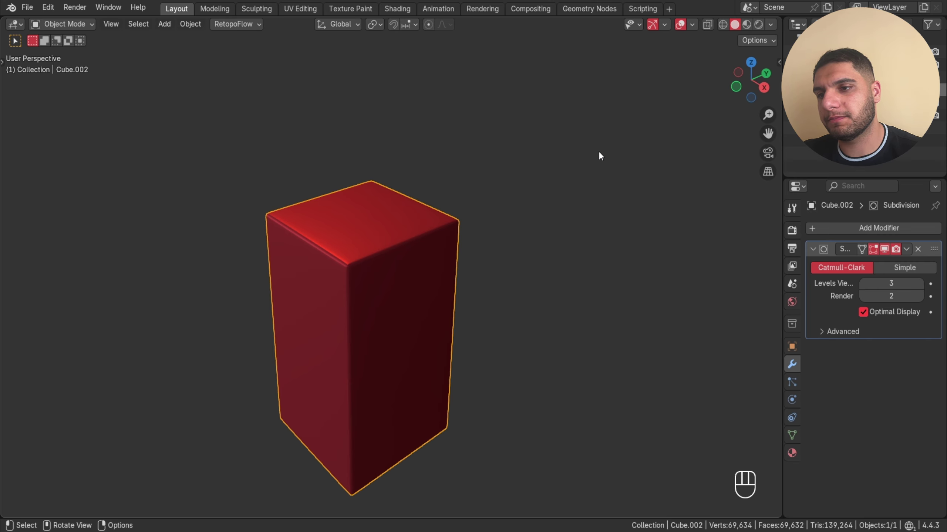
pyautogui.hotkey('shift', 'd')
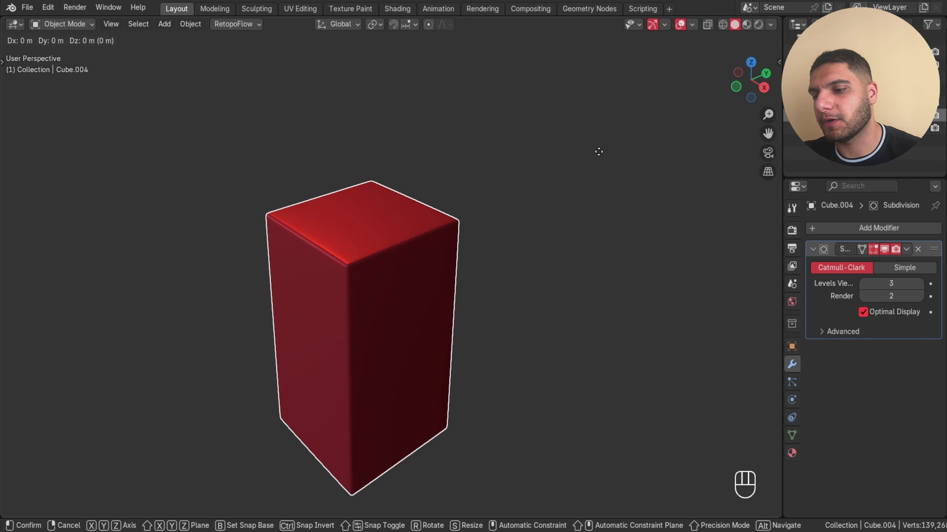
pyautogui.press('g')
pyautogui.press('y')
pyautogui.click(577, 182)
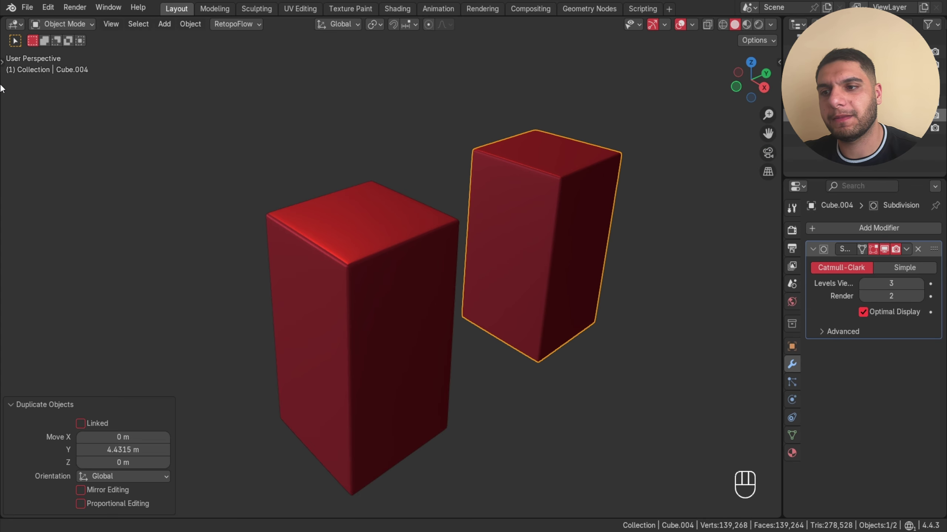
pyautogui.press('h')
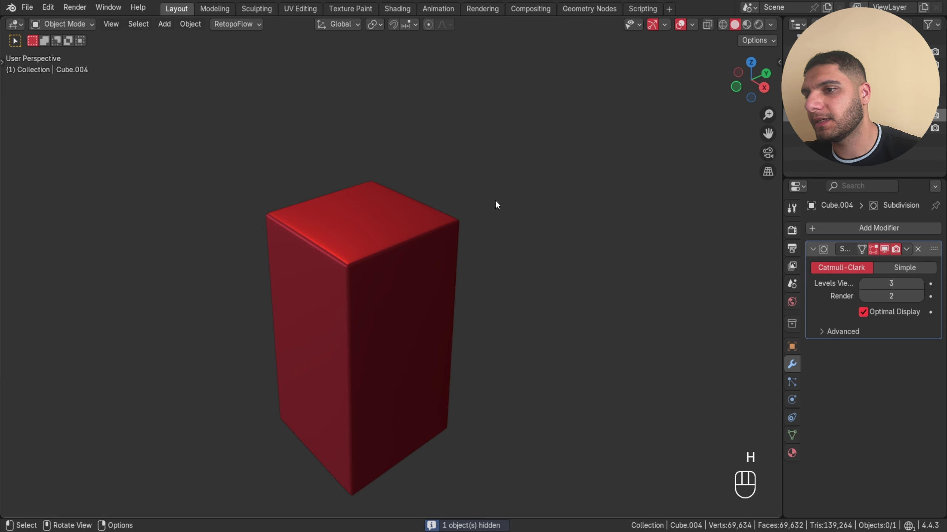
# Step: Apply the original block's Subdivision modifier, and pull a grown selection of its top faces outward with proportional editing
pyautogui.click(412, 233)
pyautogui.hotkey('ctrl', 'a')
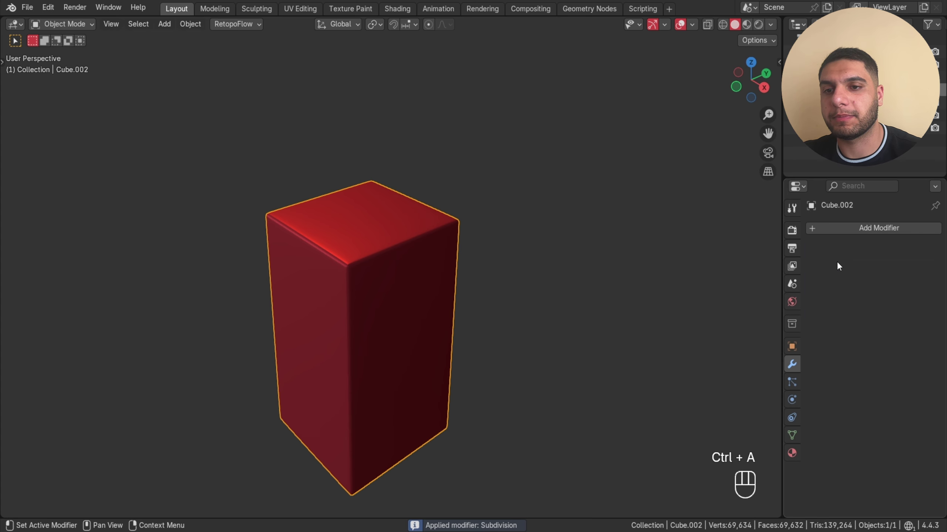
pyautogui.press('Tab')
pyautogui.click(344, 206)
pyautogui.press('ctrl+KP_Add')
pyautogui.press('ctrl+KP_Add')
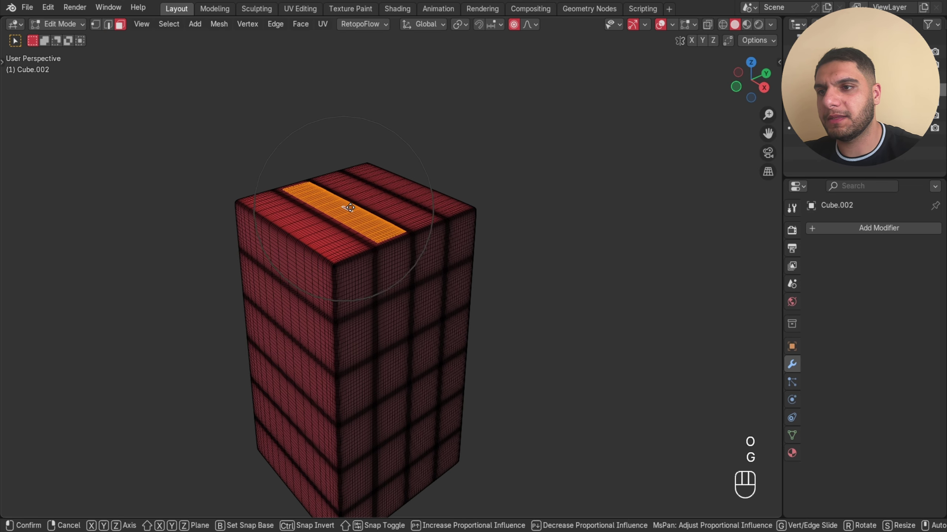
pyautogui.press('g')
pyautogui.click(570, 186)
pyautogui.moveTo(570, 186); pyautogui.dragTo(581, 157, button='middle')
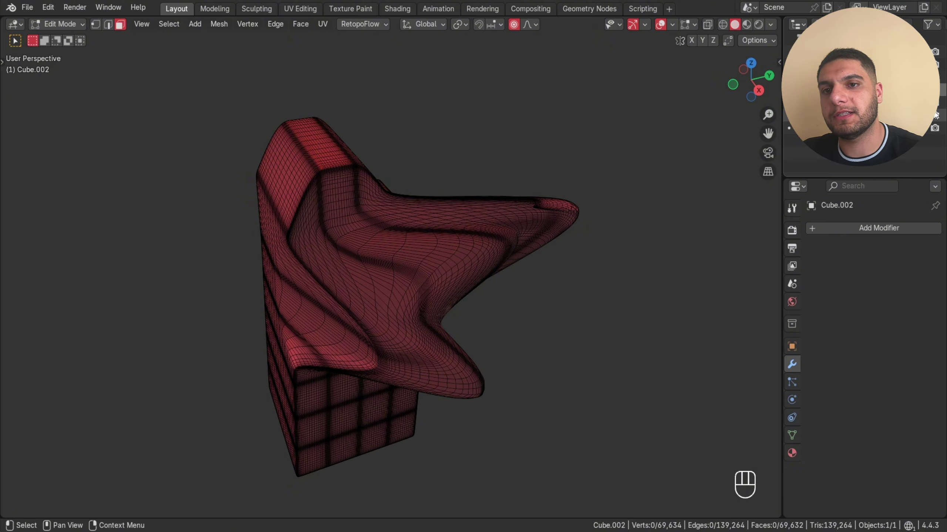
pyautogui.press('Tab')
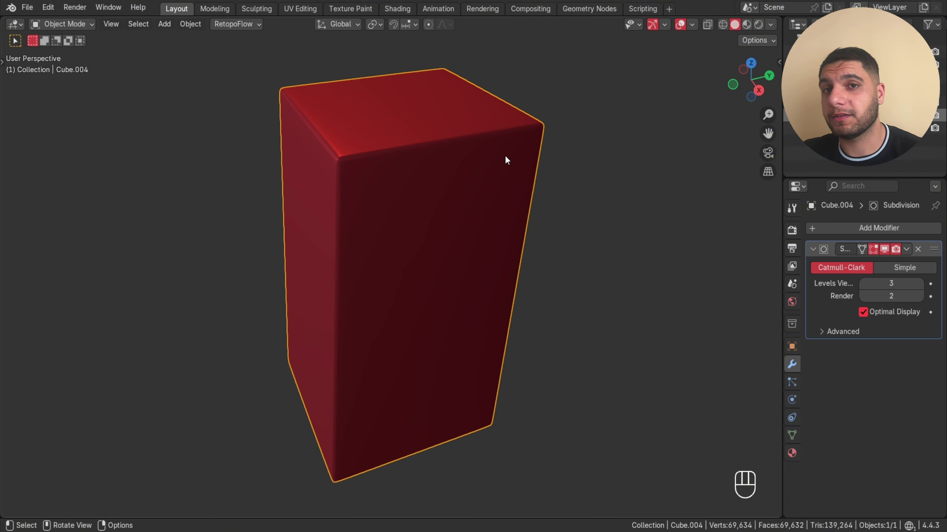